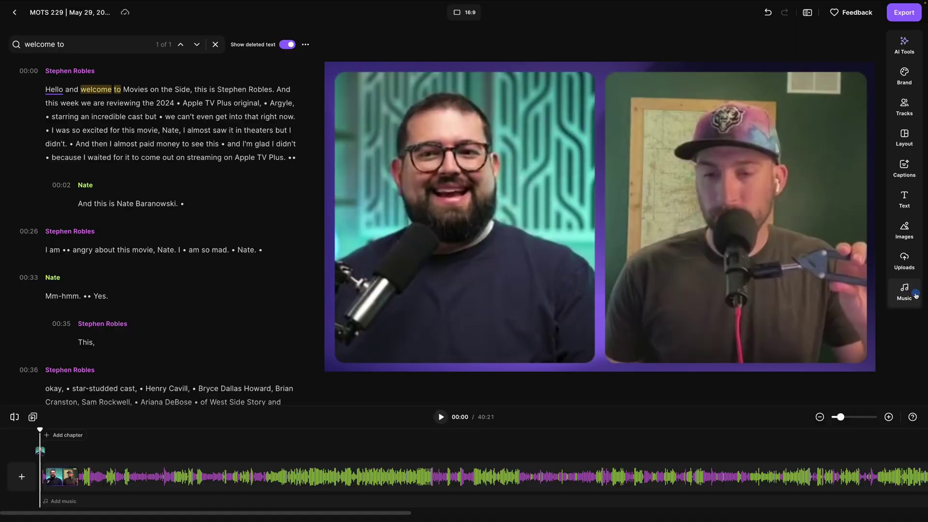
Add an uploaded audio track as background music and move it to start at 00:00.
left_click(915, 296)
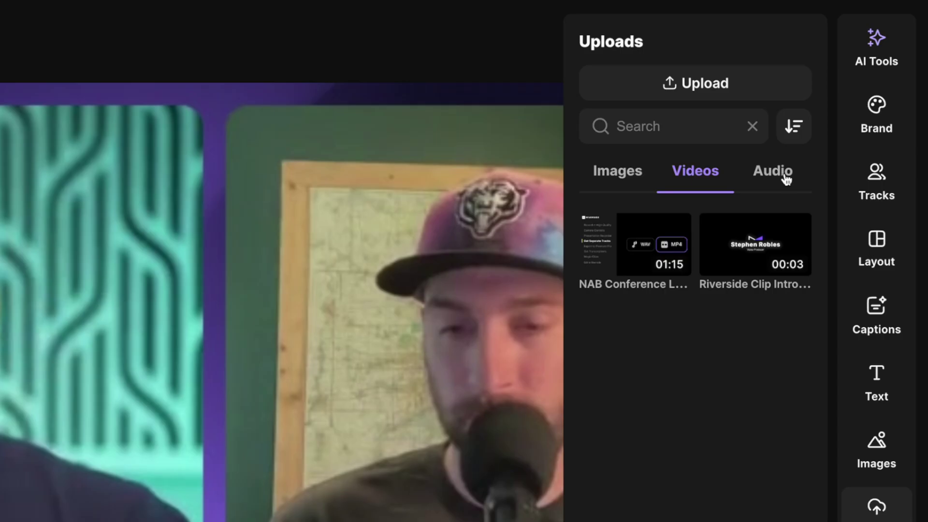
left_click(786, 180)
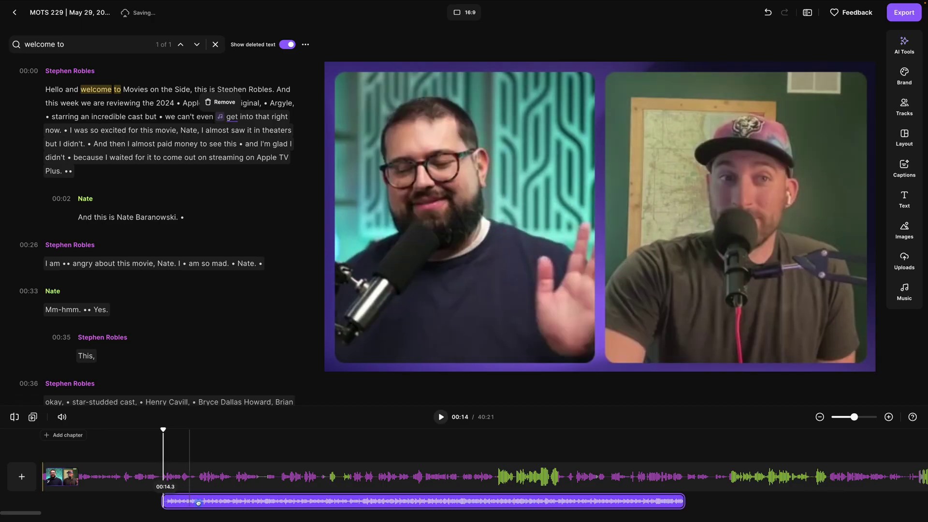
left_click_drag(297, 503, 68, 503)
left_click(670, 501)
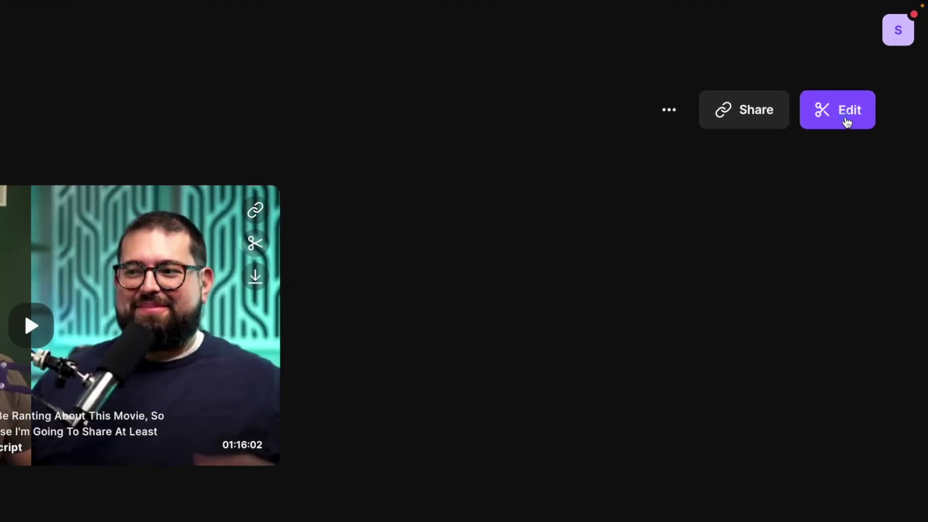
Create a new edit of the MOTS 229 recording.
left_click(885, 61)
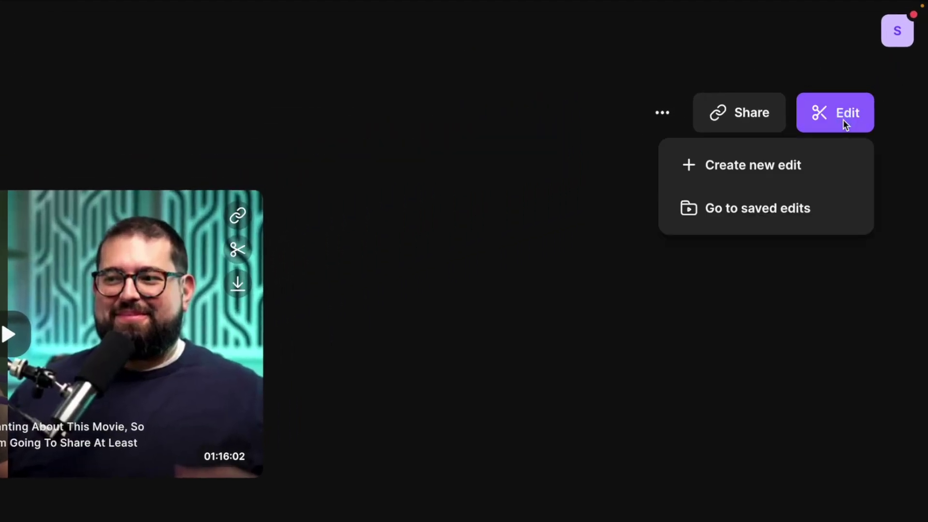
left_click(804, 166)
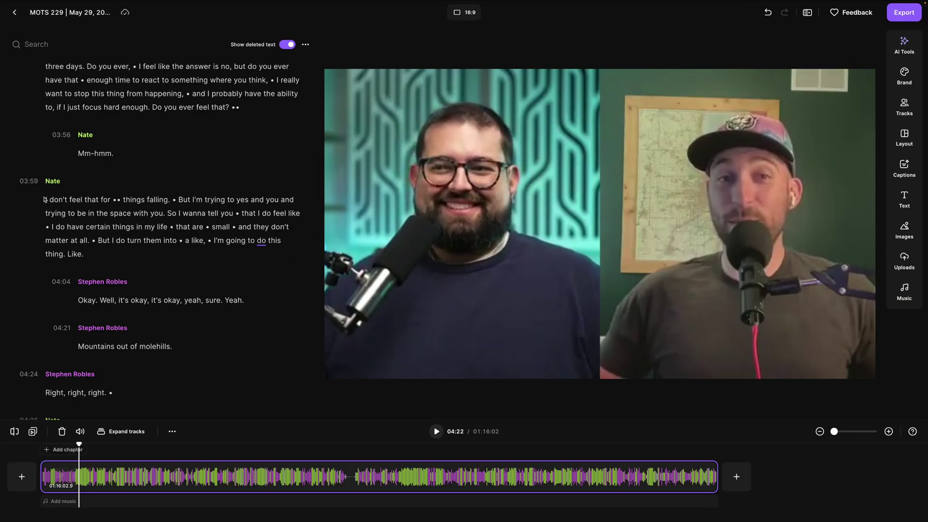
left_click_drag(45, 200, 145, 307)
left_click(171, 248)
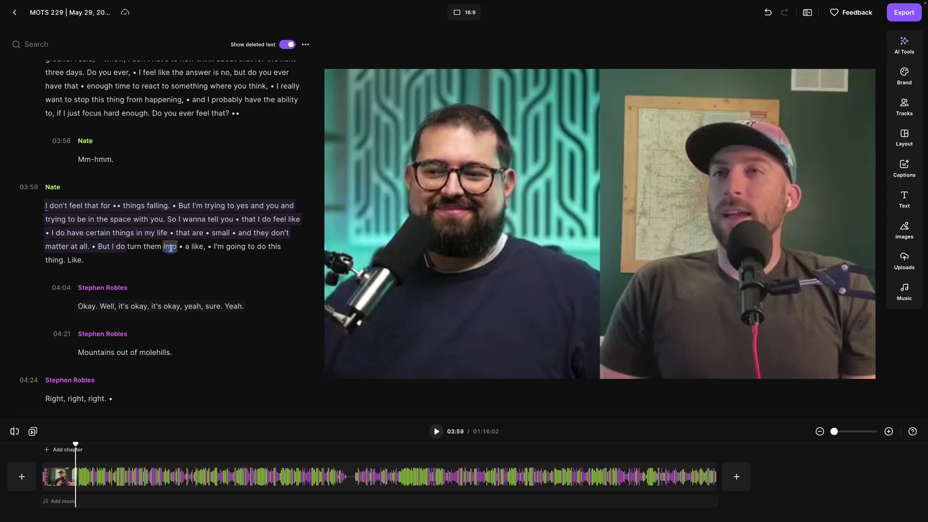
Give the video frame a purple background from the Layout brand settings.
left_click(904, 138)
left_click(905, 72)
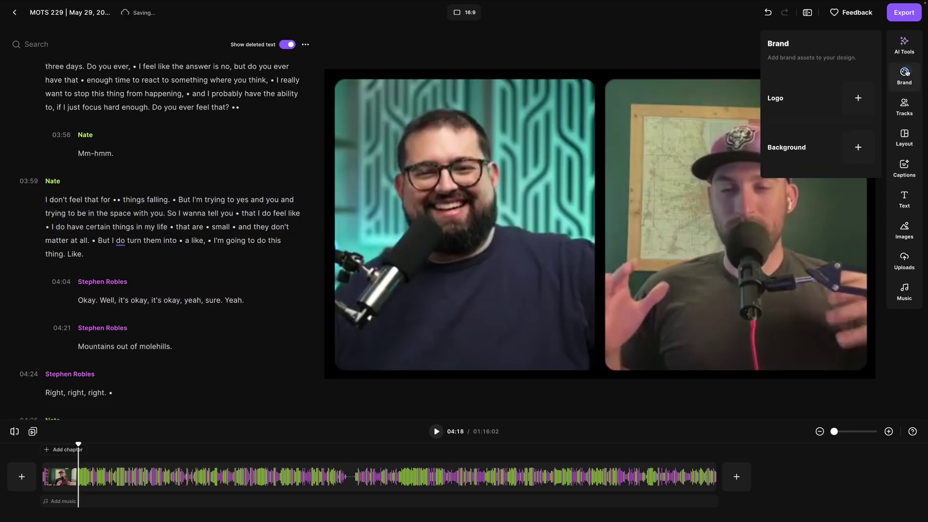
left_click(858, 147)
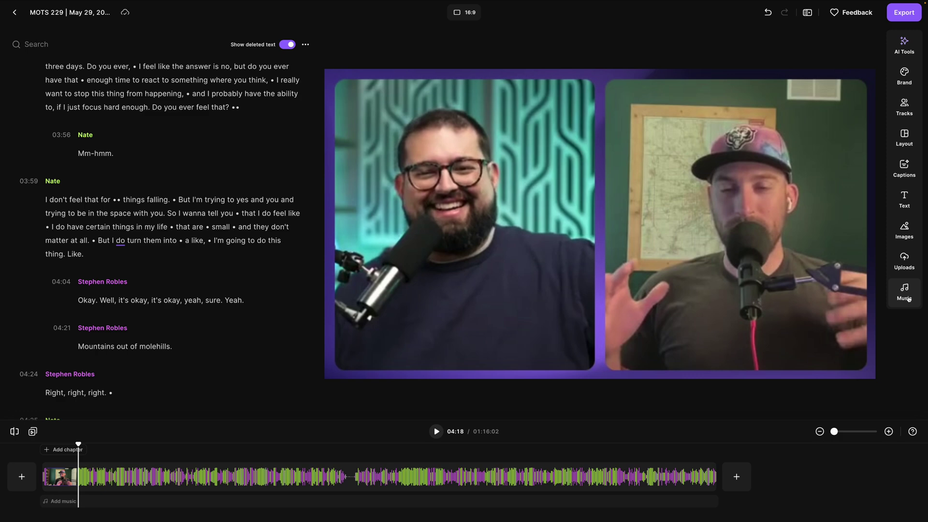
left_click(908, 298)
Browse through the music library categories.
scroll(842, 175, "down", 1)
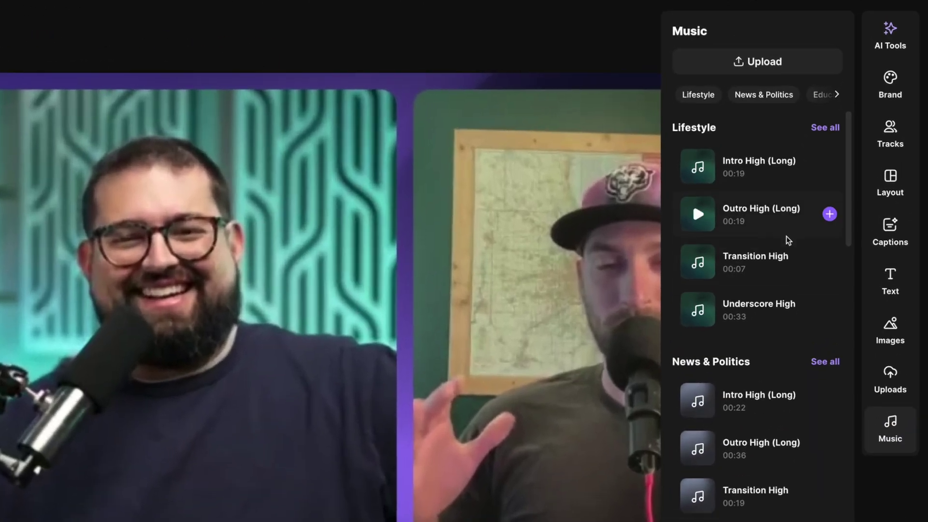
scroll(788, 240, "down", 10)
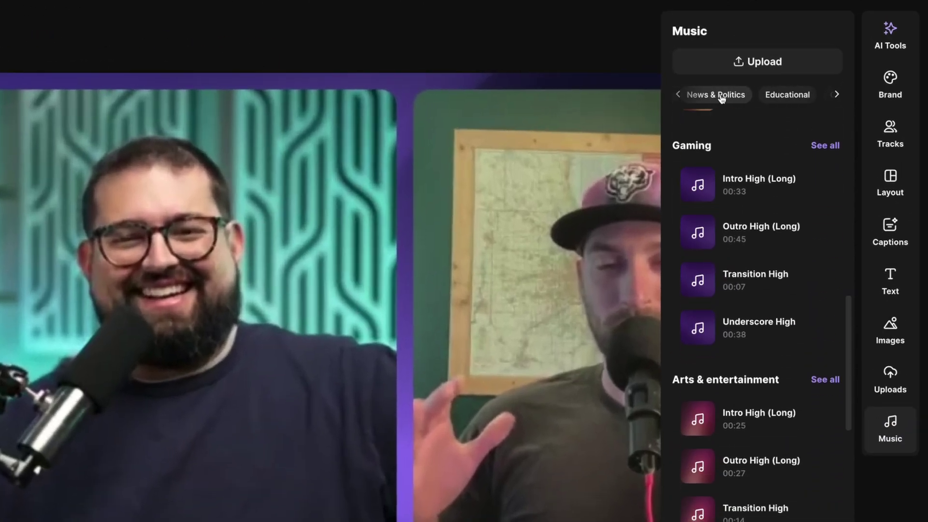
scroll(692, 198, "down", 2)
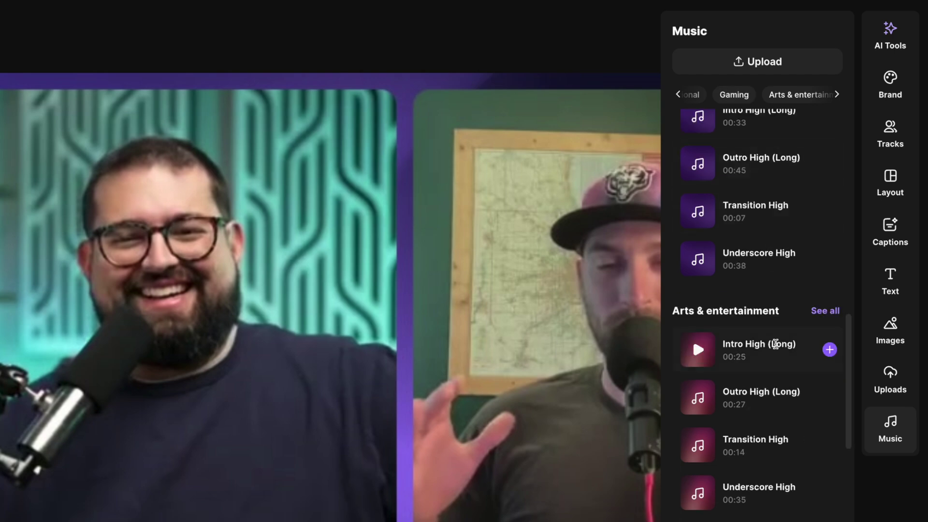
scroll(775, 343, "down", 3)
scroll(776, 344, "up", 12)
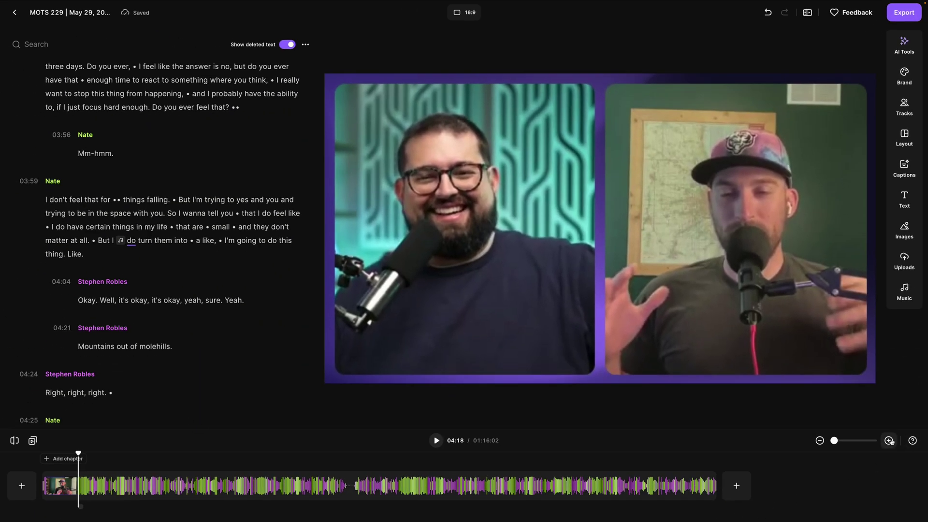
Zoom into the timeline and remove the added music clip.
left_click(888, 441)
left_click(888, 440)
left_click(889, 440)
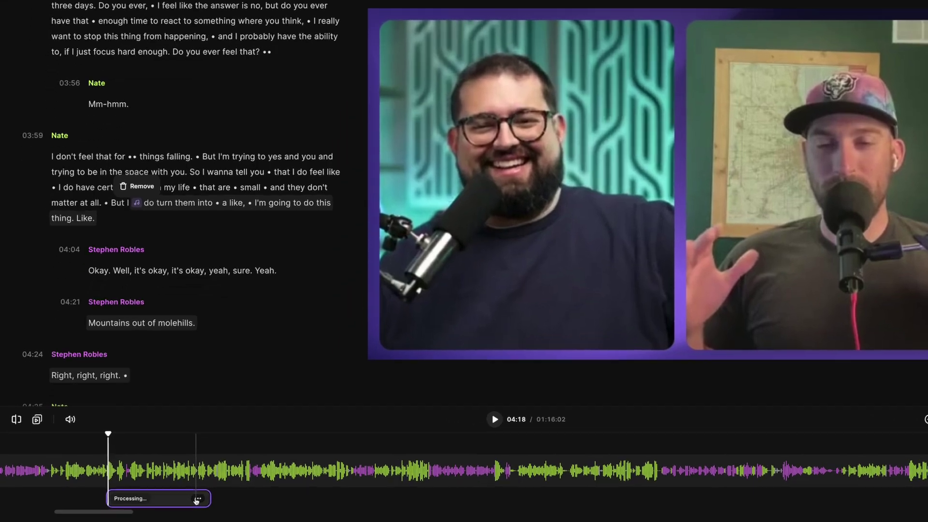
left_click(173, 502)
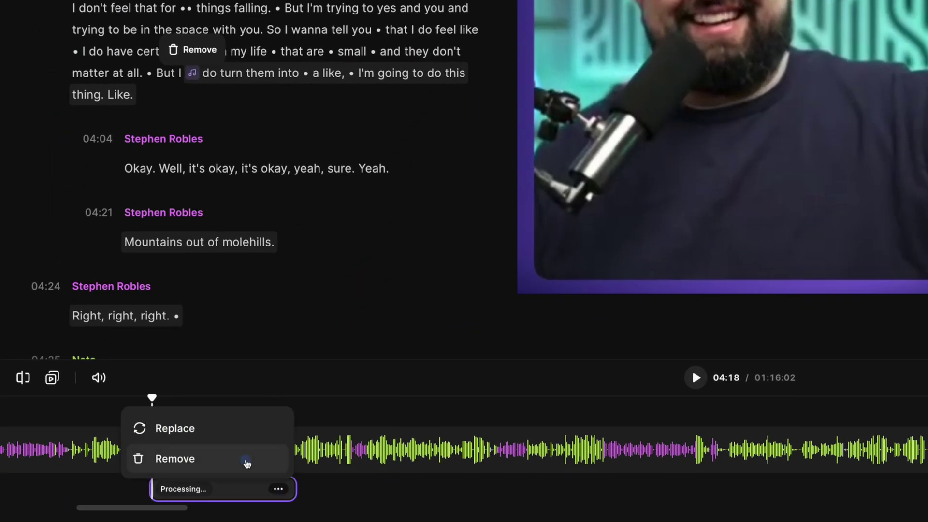
left_click(260, 464)
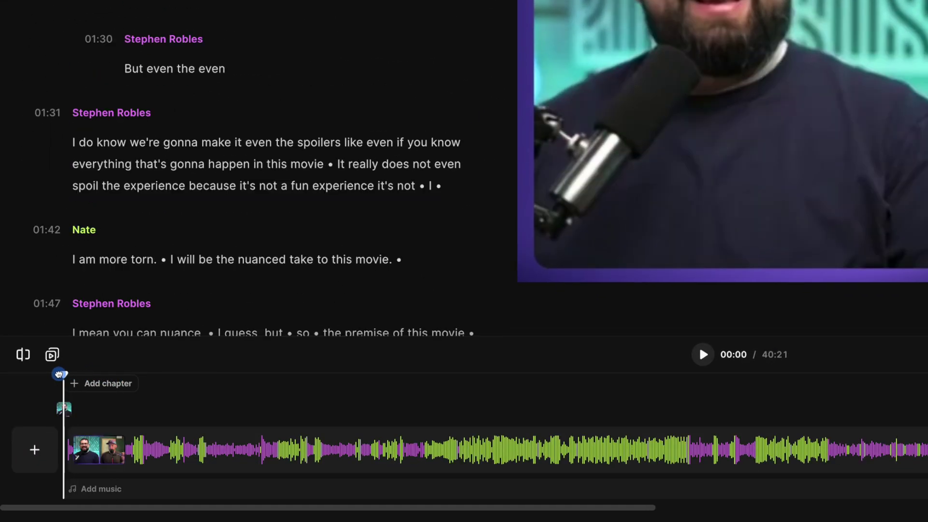
Add the uploaded ES_Steady Blues audio file from Uploads > Audio as the episode's music.
scroll(177, 338, "up", 5)
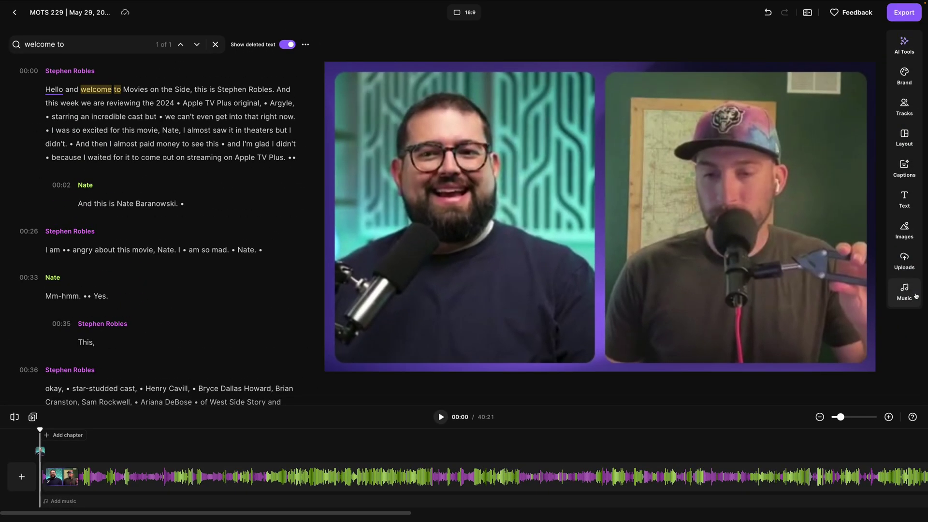
left_click(904, 292)
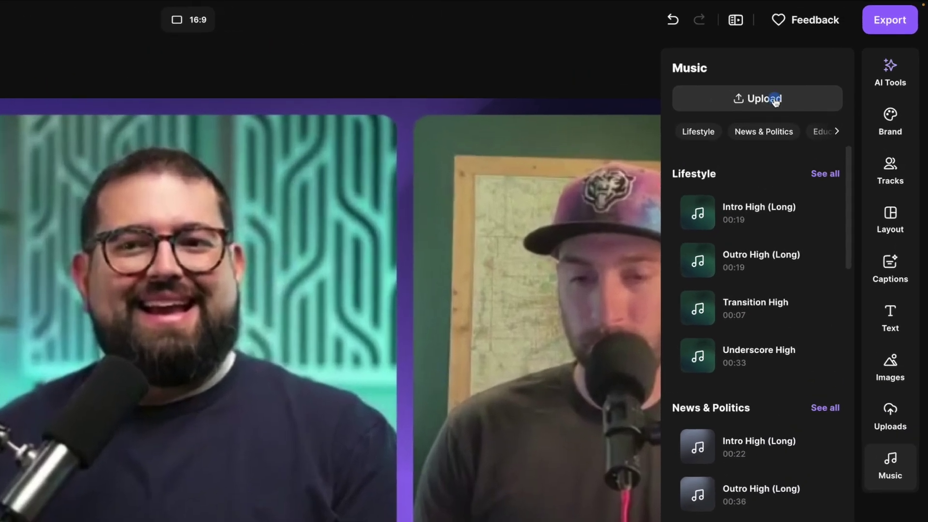
left_click(775, 100)
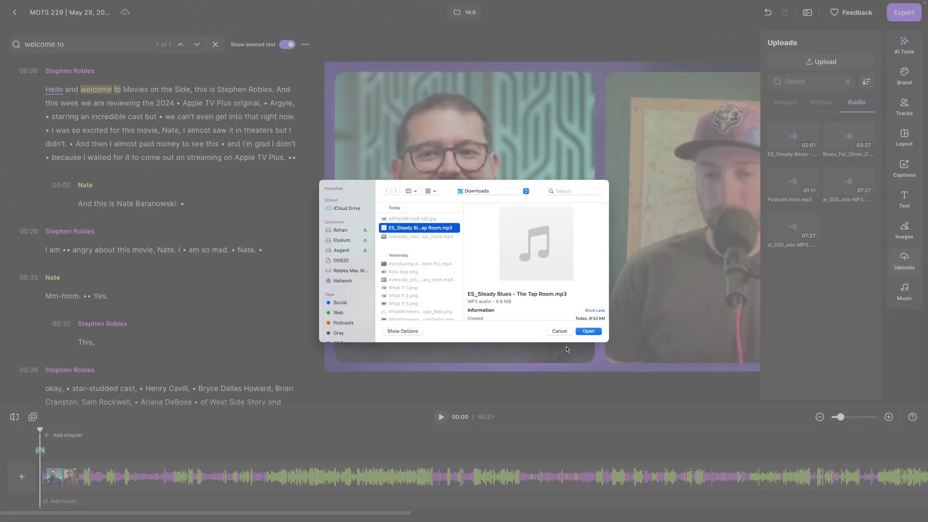
left_click(562, 332)
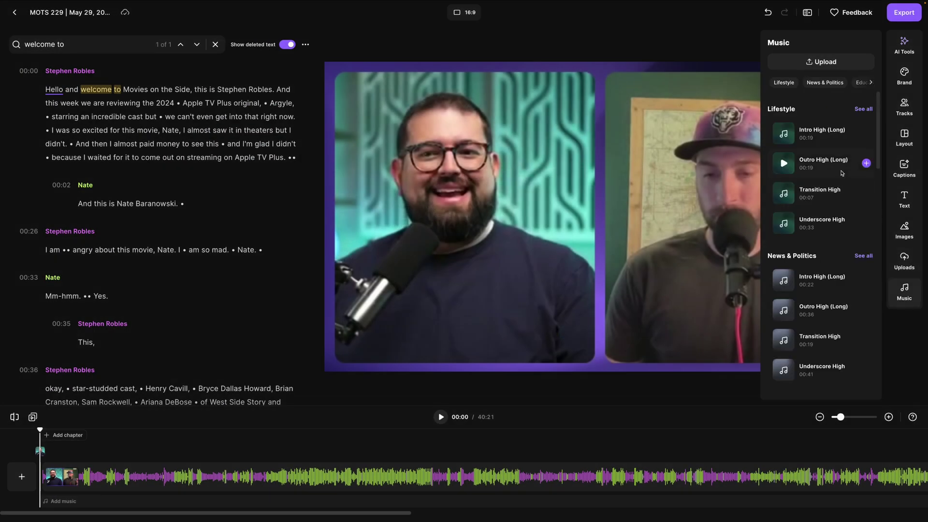
left_click(900, 270)
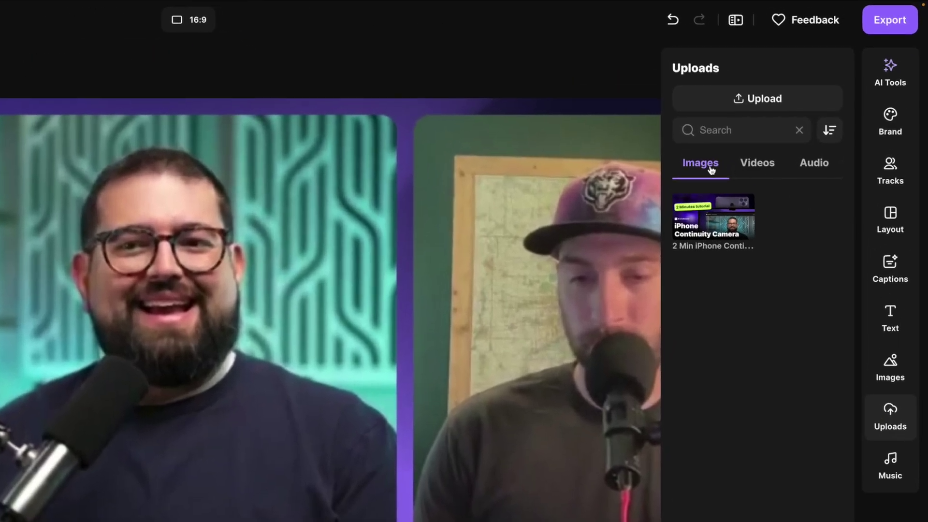
left_click(755, 163)
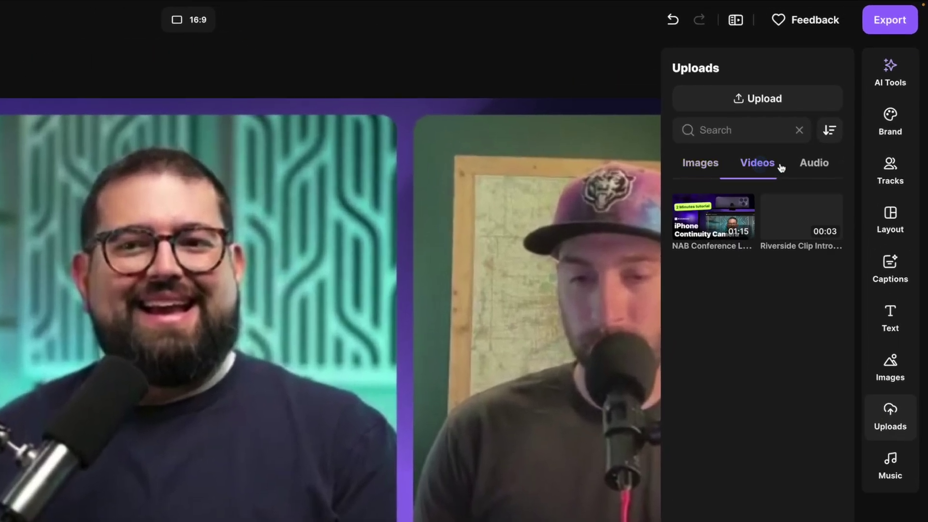
left_click(824, 168)
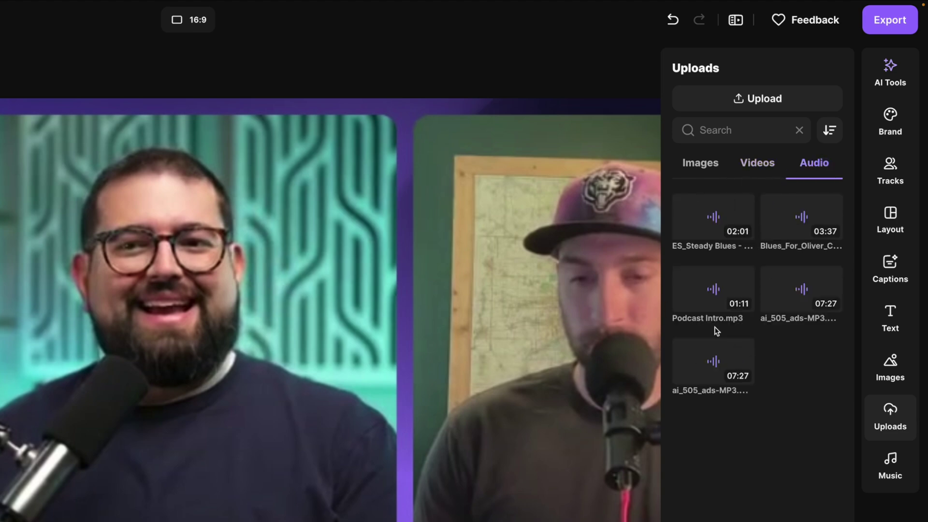
left_click(714, 222)
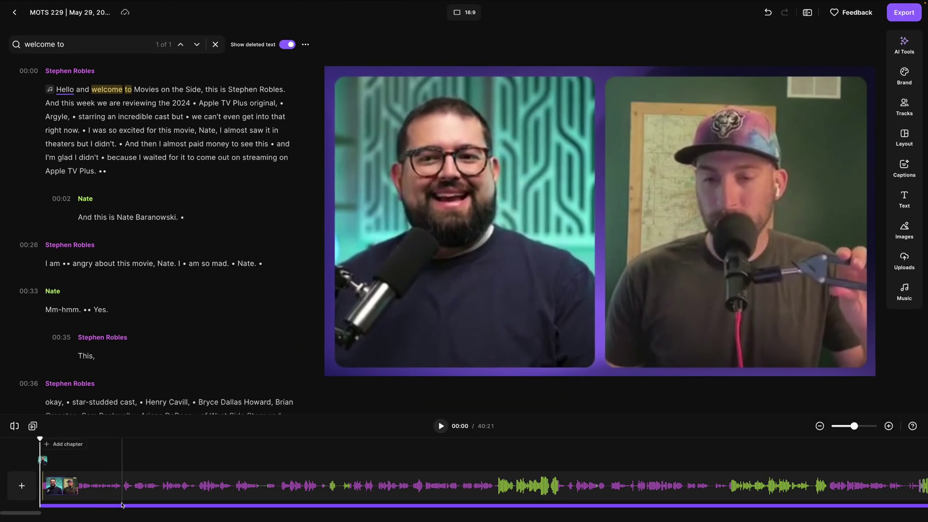
Trim the ES_Steady Blues music so it ends around 01:13.
left_click(122, 507)
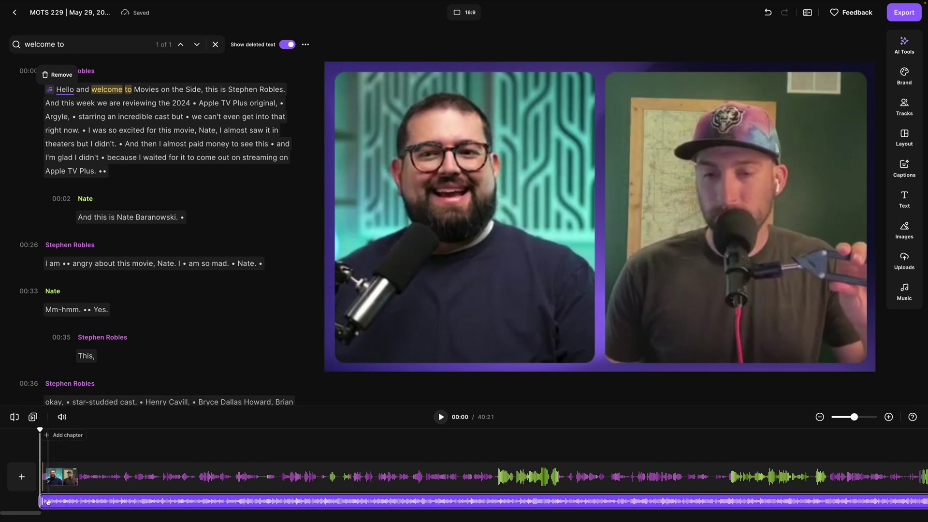
scroll(457, 496, "right", 5)
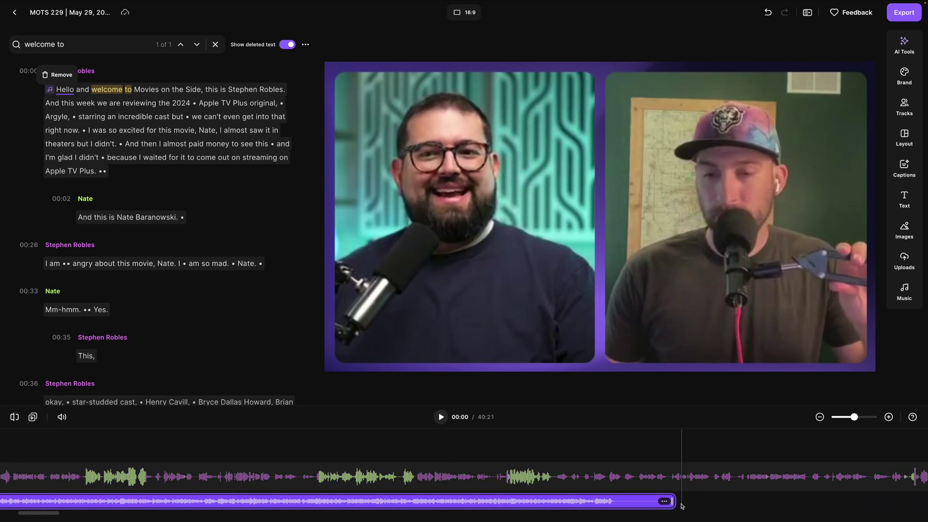
left_click_drag(673, 502, 261, 500)
scroll(274, 498, "left", 5)
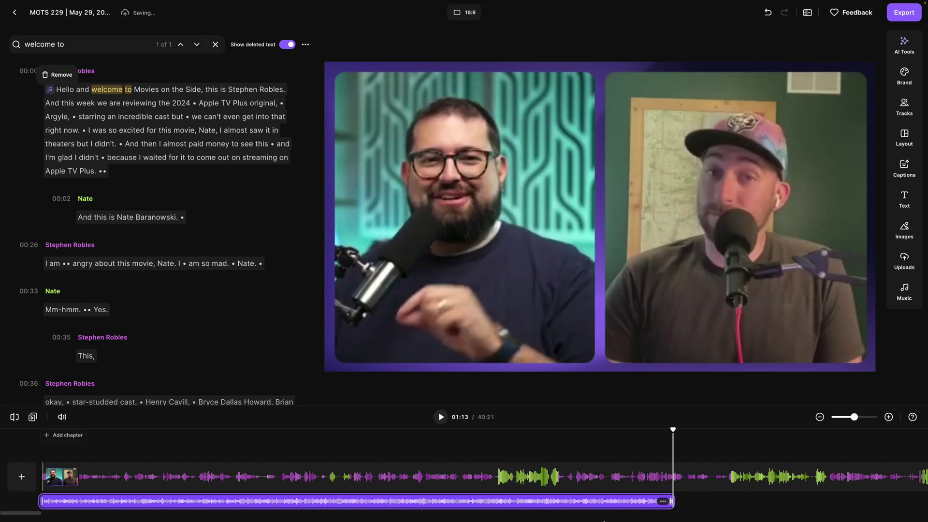
left_click_drag(67, 501, 187, 501)
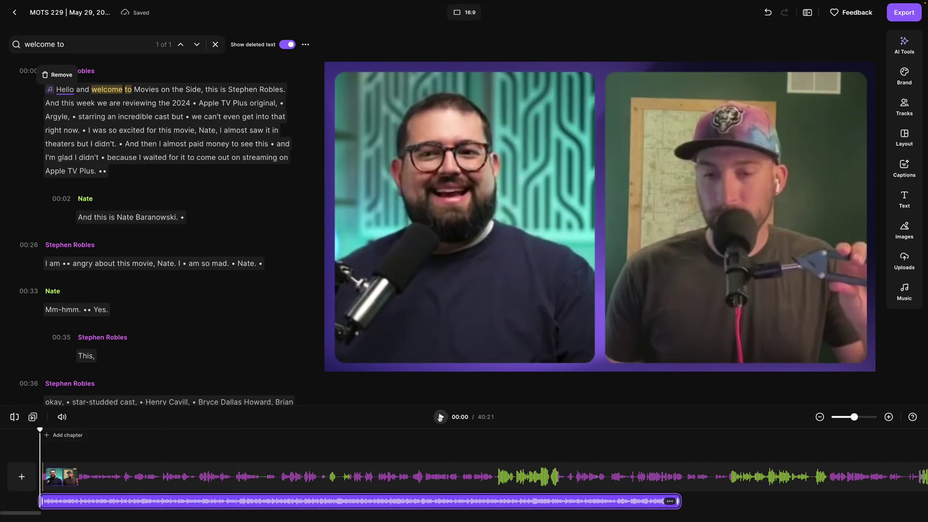
Play back the episode to check the trimmed music, then select the music clip.
left_click(440, 417)
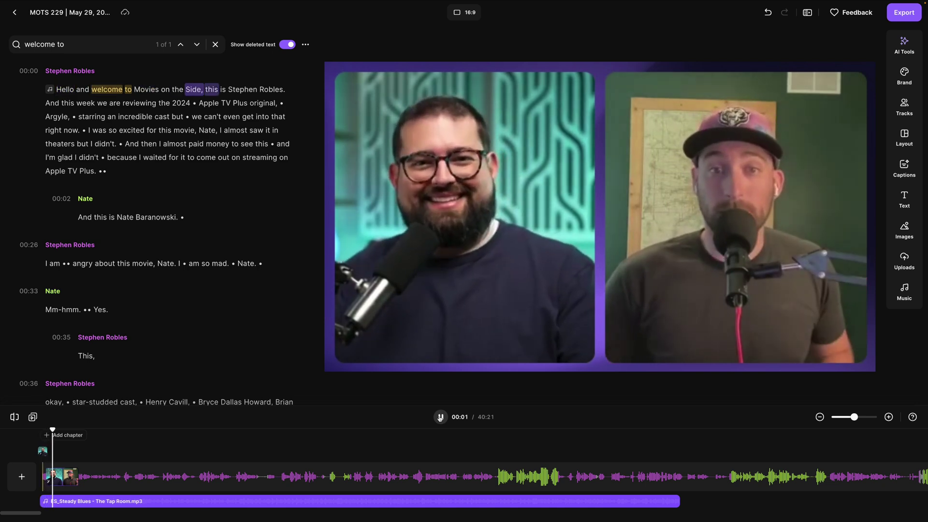
left_click(440, 417)
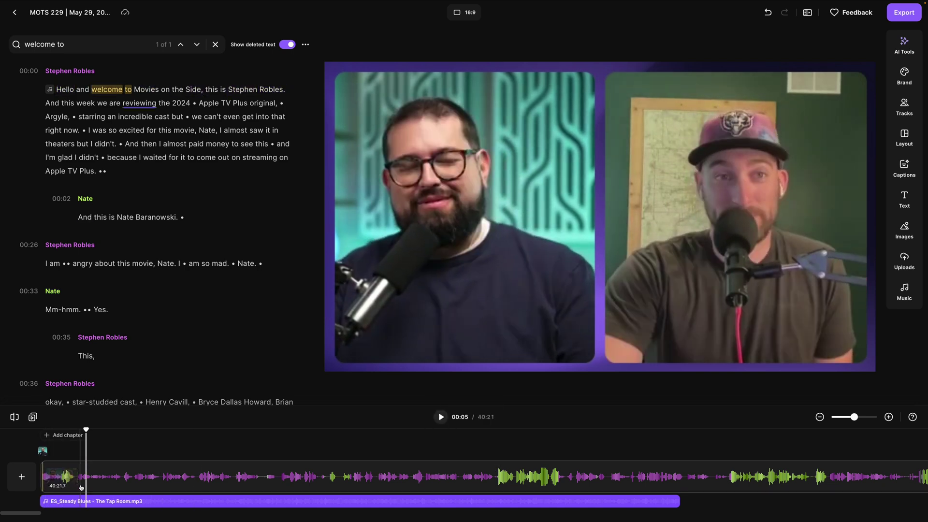
left_click(483, 499)
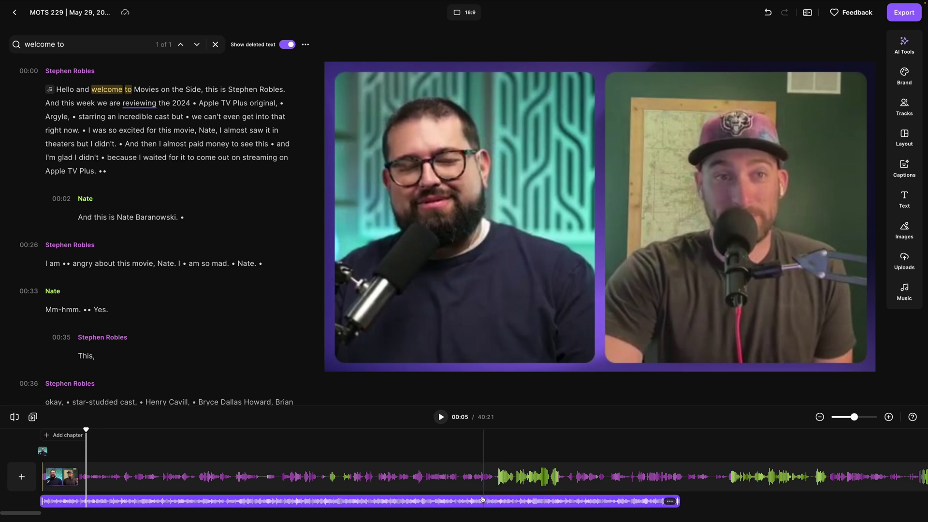
left_click(483, 499)
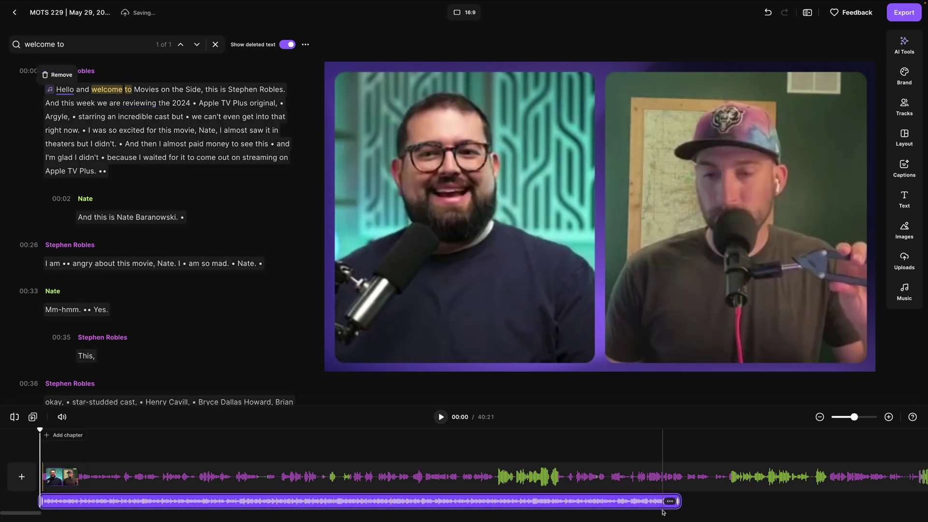
left_click(670, 501)
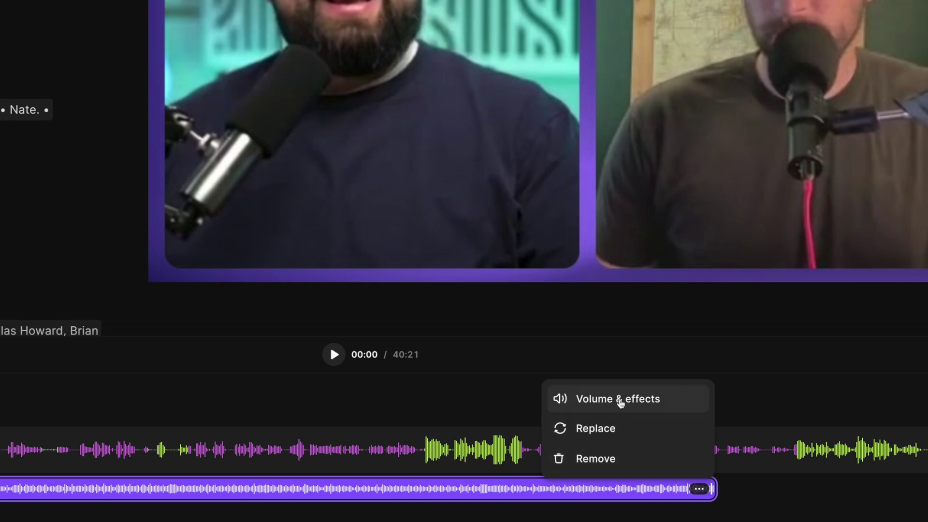
Set the ES_Steady Blues music to 40% volume with a 2 s fade-in and 5 s fade-out.
left_click(620, 403)
left_click_drag(615, 311, 590, 311)
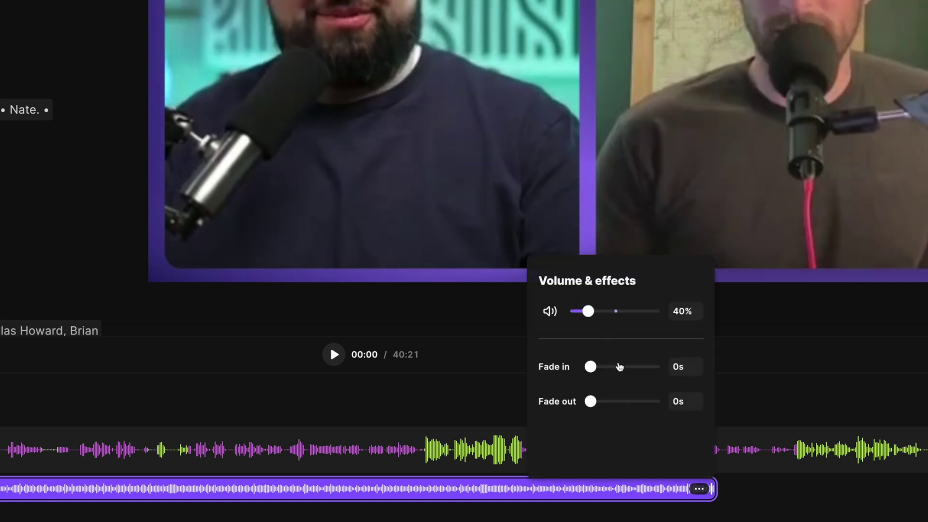
left_click_drag(591, 368, 632, 366)
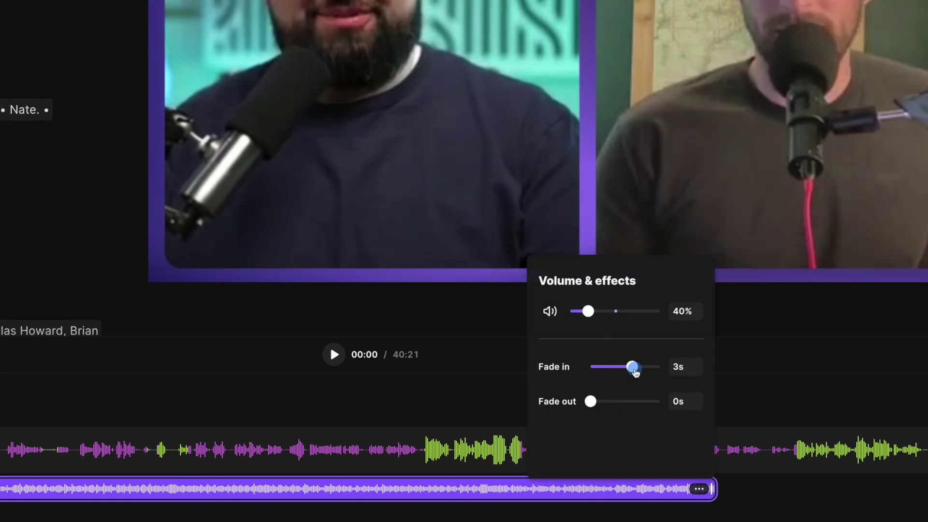
left_click_drag(590, 401, 660, 401)
mouse_move(631, 366)
left_mouse_down()
mouse_move(619, 367)
mouse_move(646, 366)
mouse_move(618, 368)
left_mouse_up()
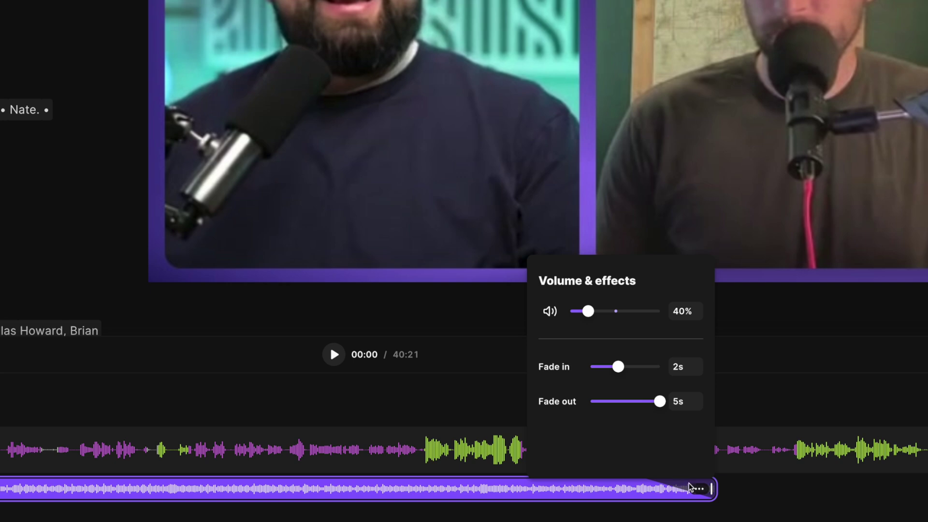
left_click(783, 408)
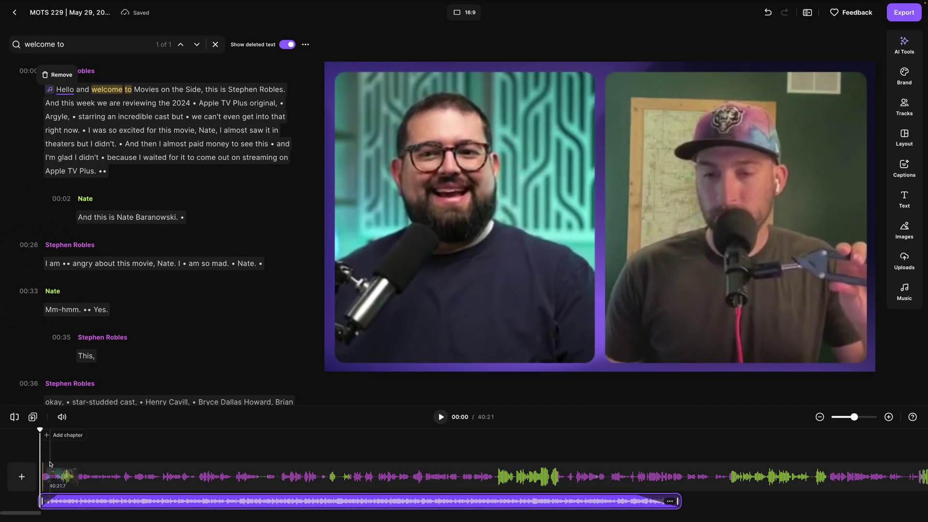
Zoom the timeline out and select the transcript paragraph at 13:18.
left_click(818, 417)
left_click(818, 417)
left_click(818, 417)
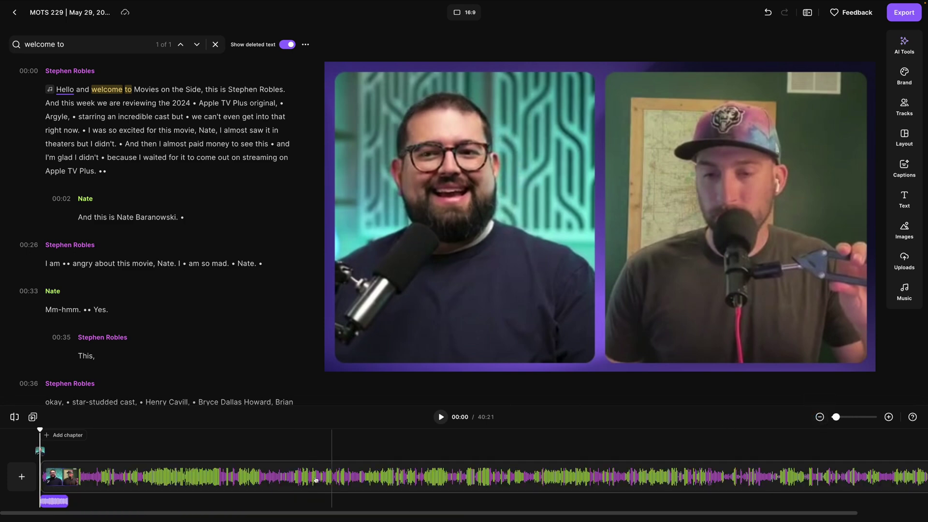
left_click(308, 480)
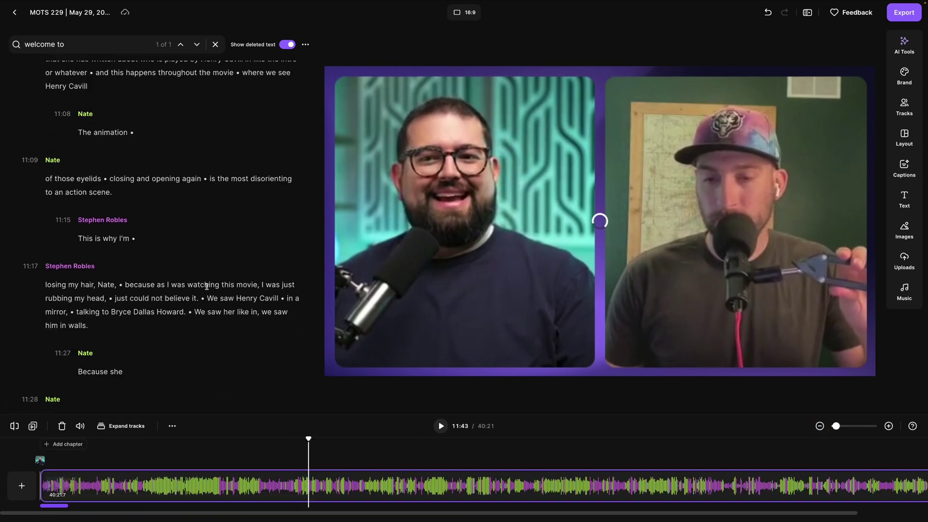
scroll(177, 251, "down", 7)
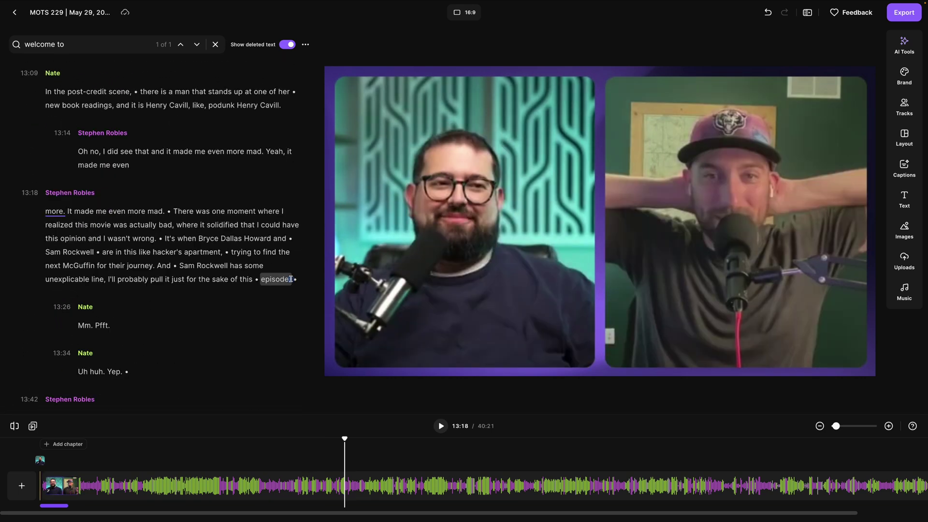
left_click_drag(291, 279, 57, 212)
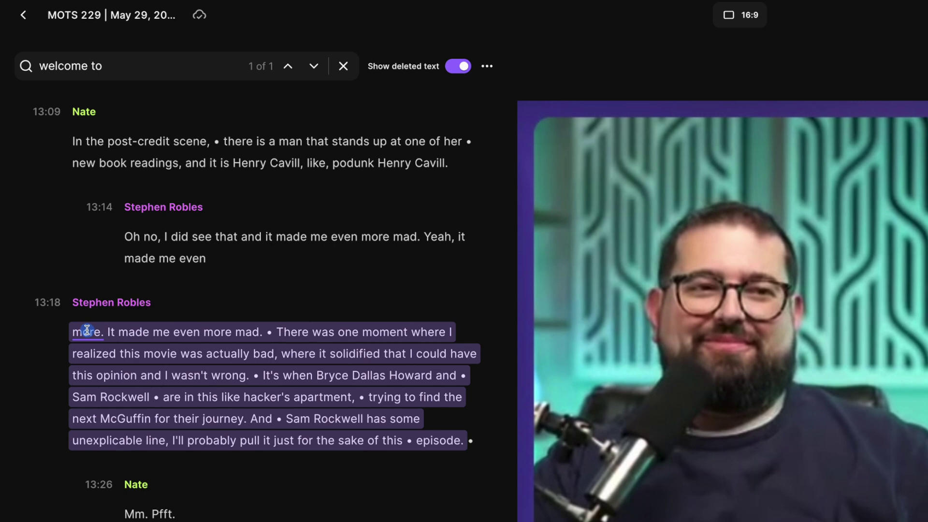
Insert the uploaded audio file at the 13:18 paragraph.
left_click(90, 305)
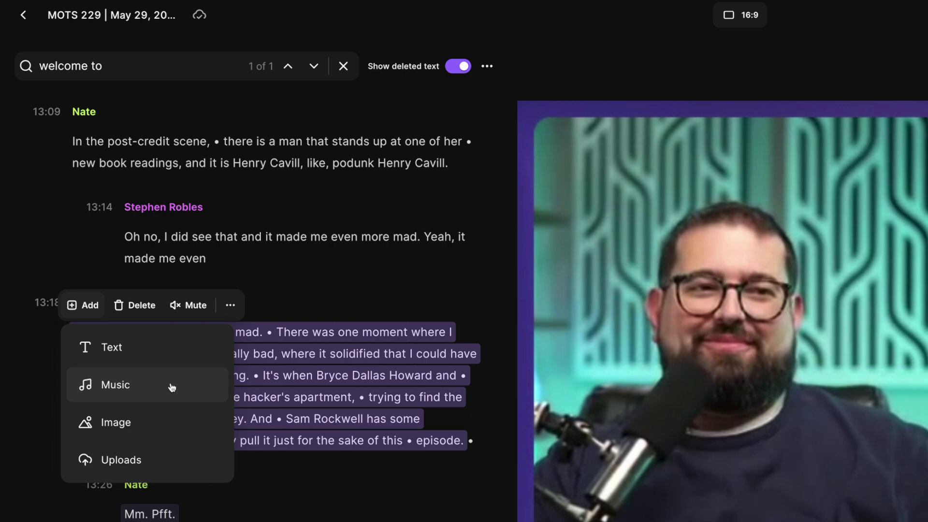
left_click(147, 460)
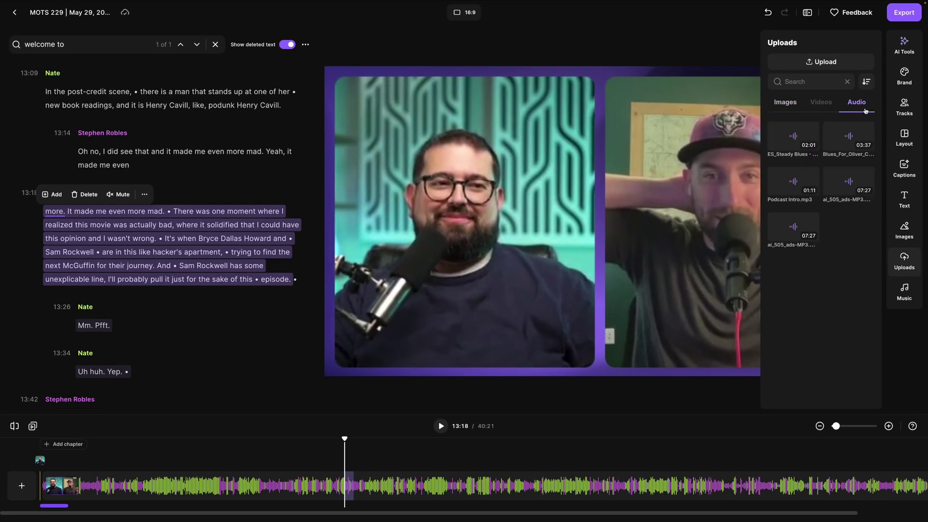
left_click_drag(793, 182, 352, 482)
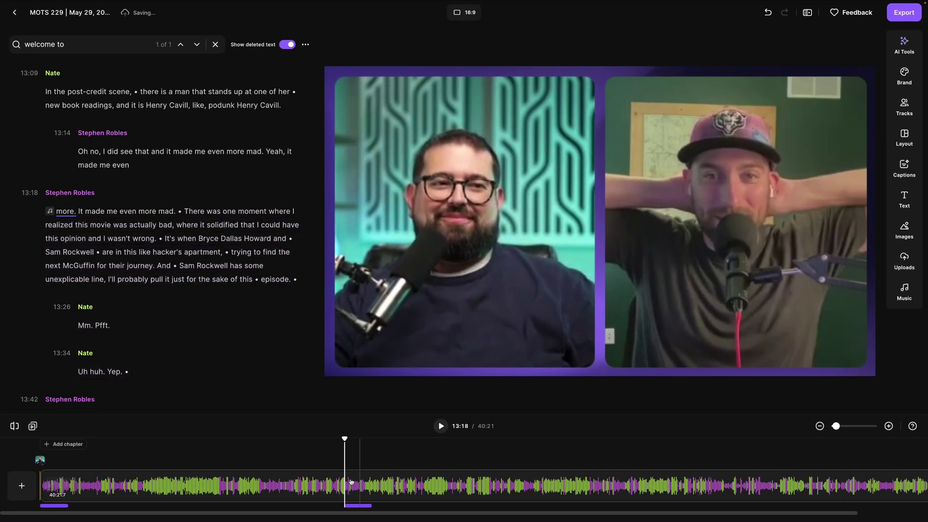
left_click(889, 426)
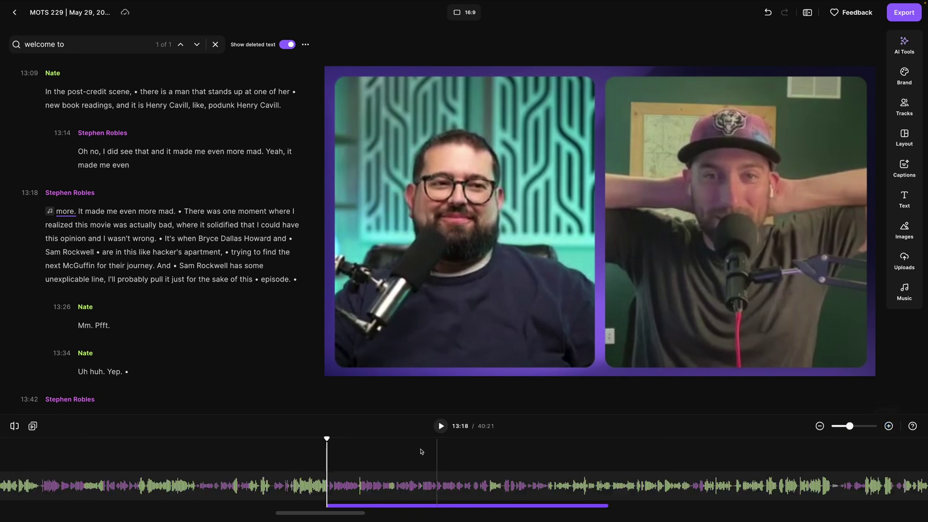
key("Left")
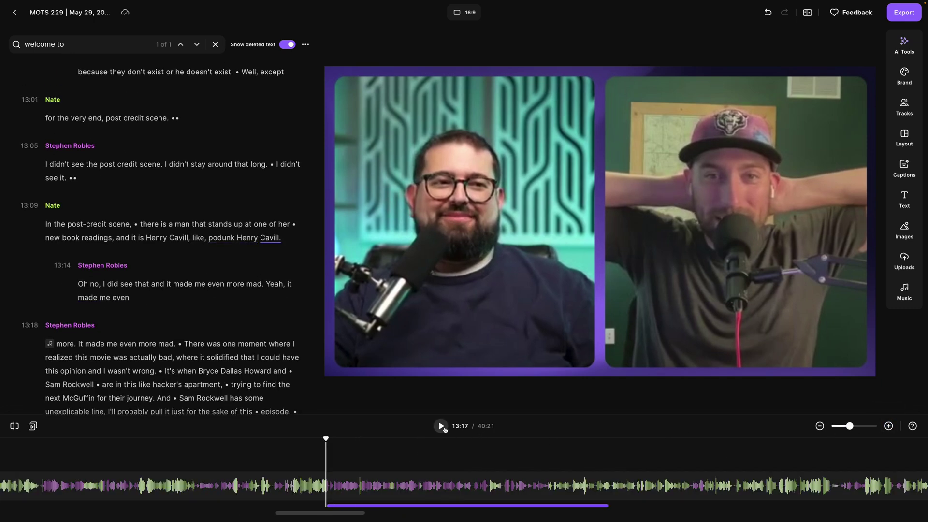
Delete the Podcast Intro.mp3 clip placed at 13:18.
left_click(441, 426)
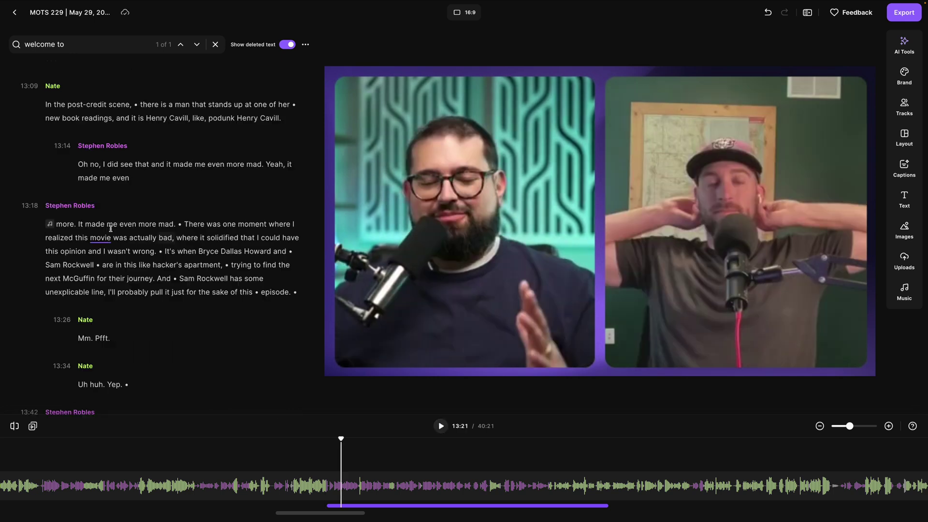
left_click(51, 225)
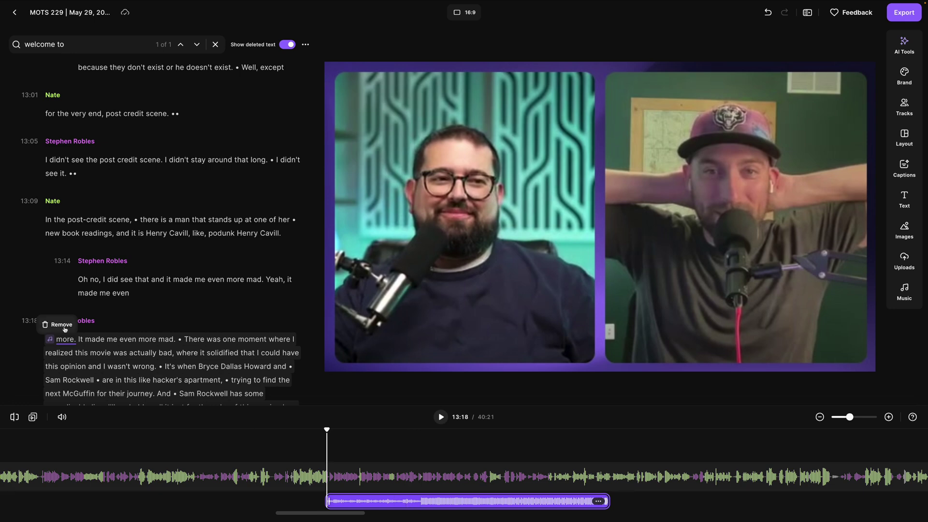
left_click(597, 502)
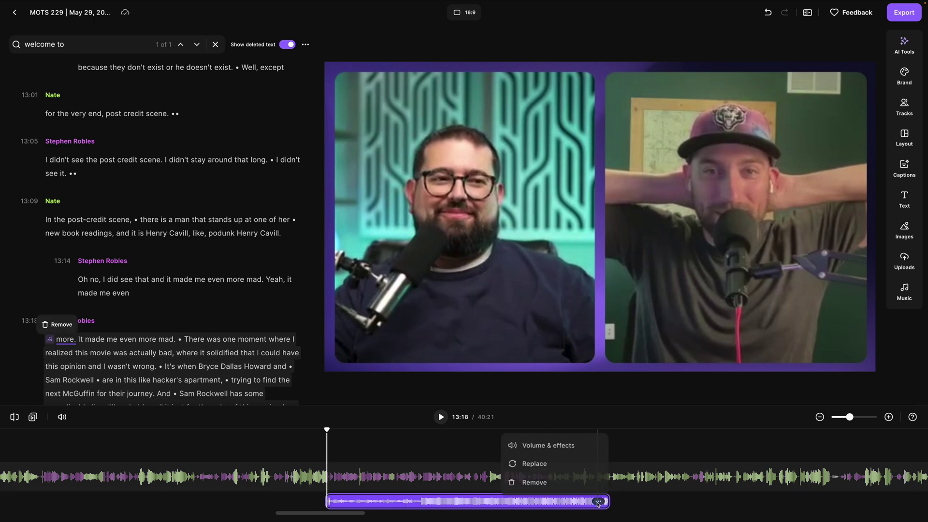
left_click(565, 483)
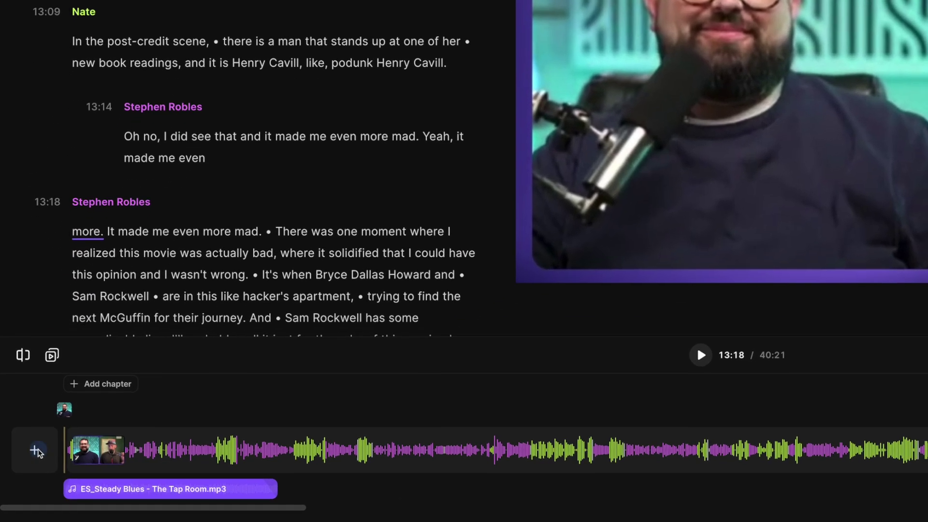
Insert the uploaded Riverside Clip Intro video at the start, extending the episode to 40:25.
left_click(23, 468)
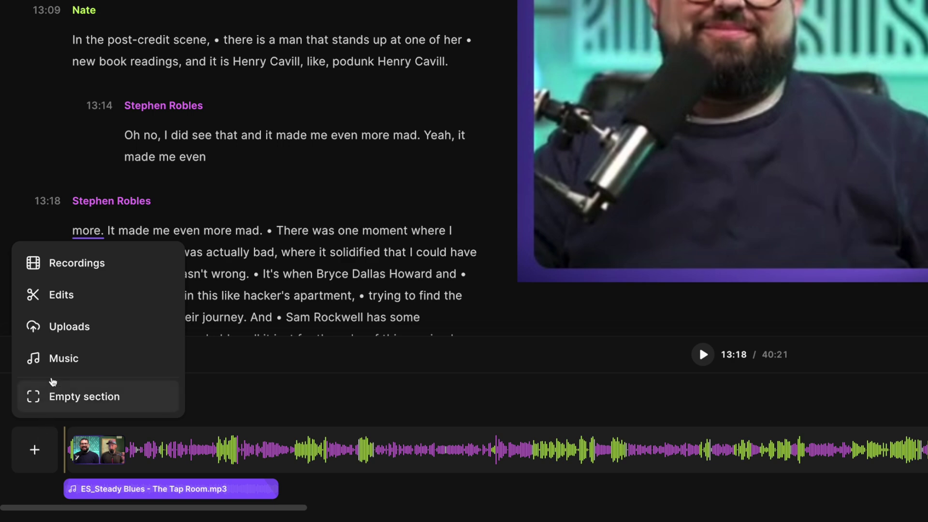
left_click(60, 333)
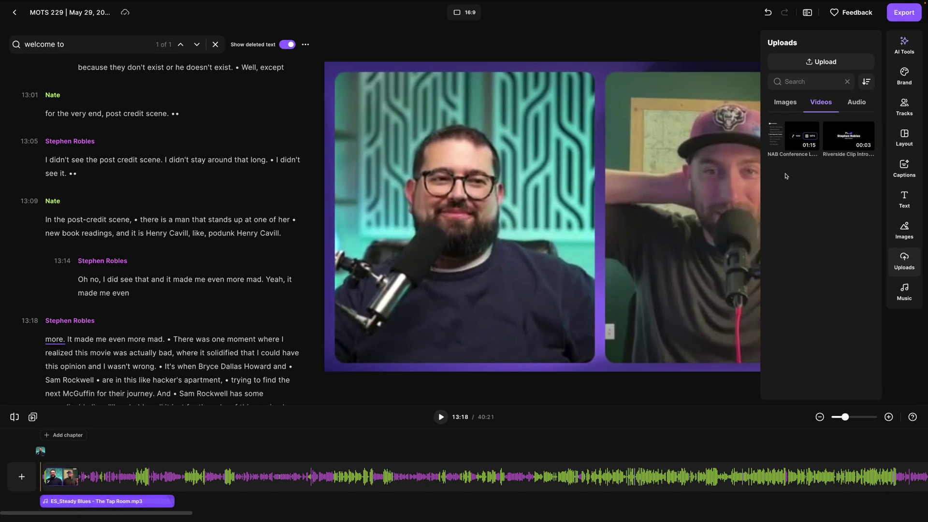
left_click(848, 137)
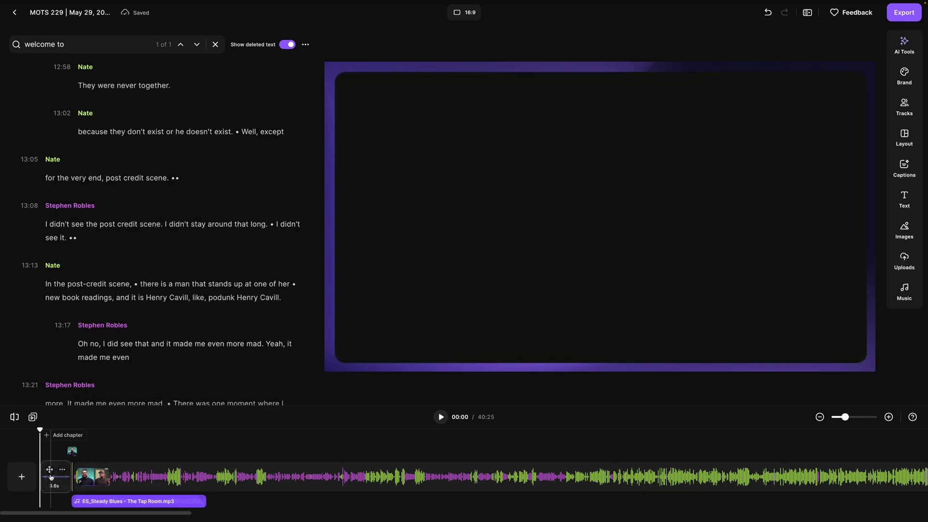
left_click(51, 477)
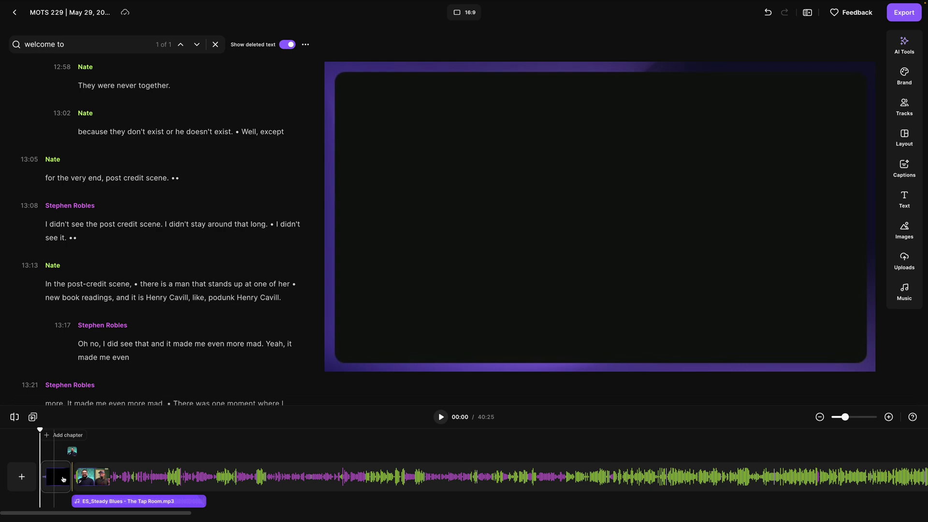
Move the Steady Blues music to 00:00 under the intro and preview the playback.
left_click(141, 500)
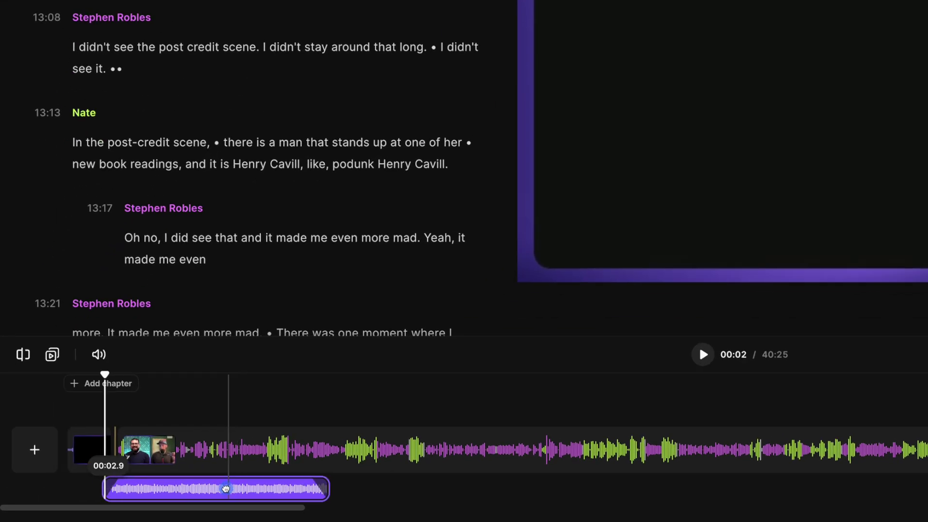
left_click_drag(226, 489, 160, 489)
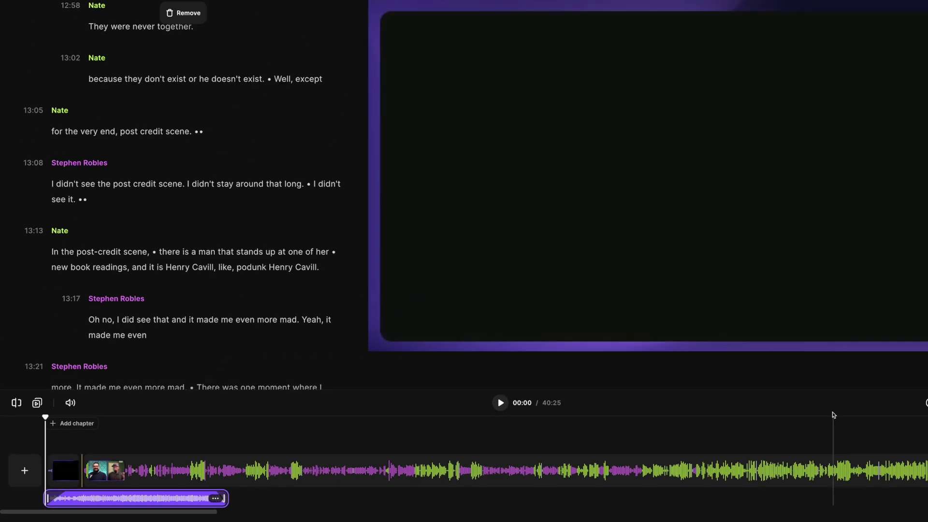
key("space")
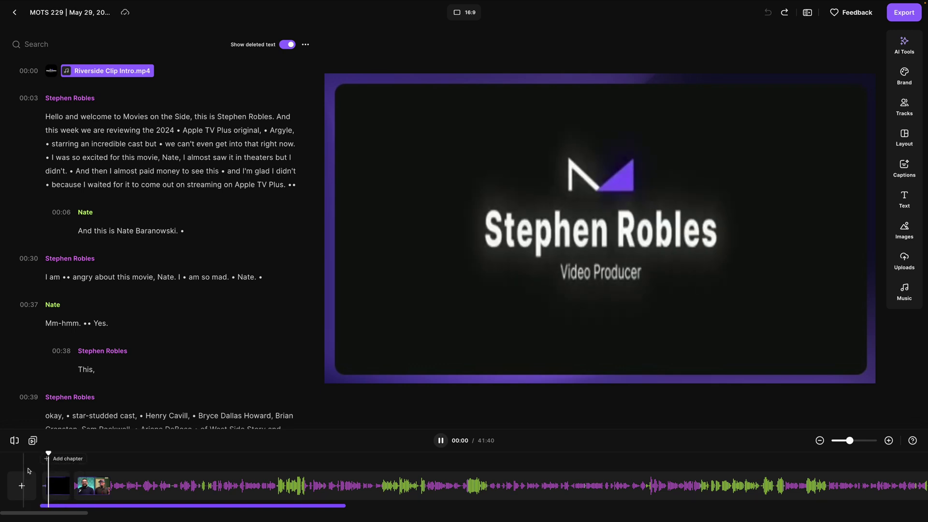
left_click(441, 443)
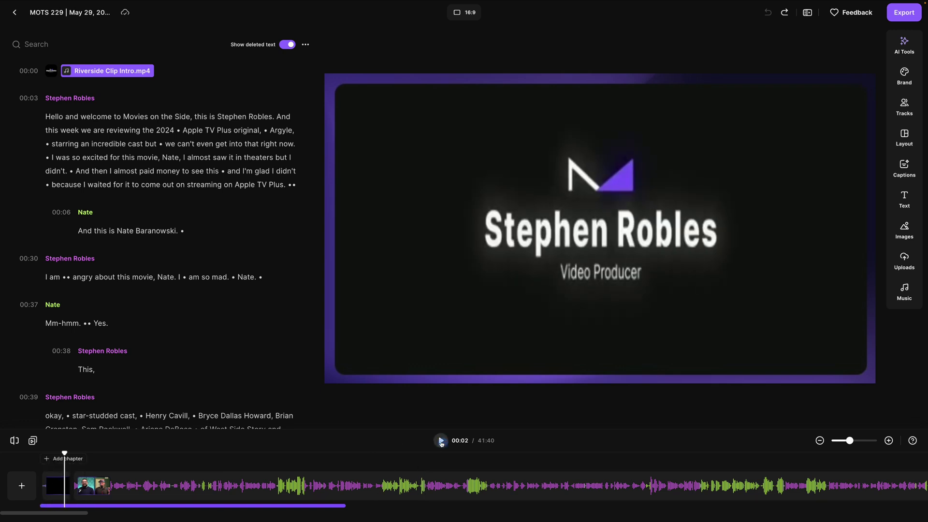
left_click(139, 490)
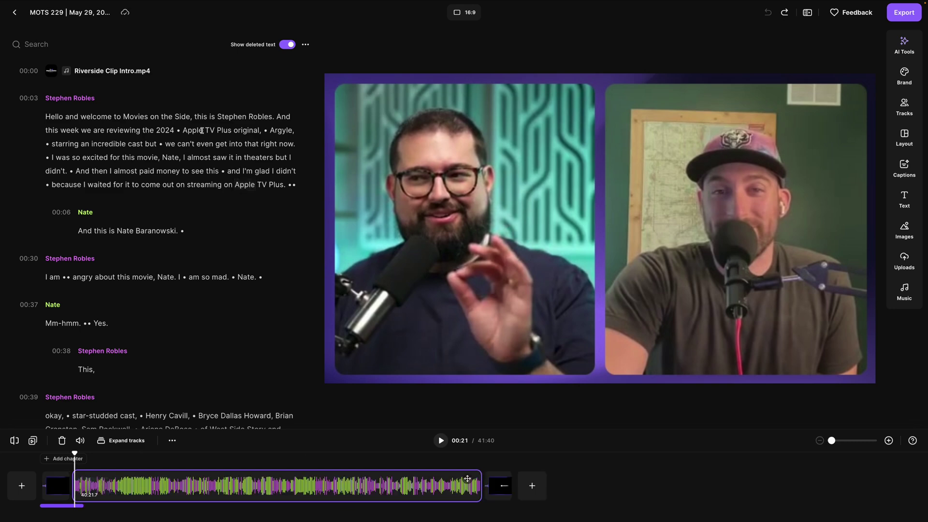
Delete 'Apple TV Plus original, Argyle' and stretch the uploaded iPhone Continuity Camera image full-frame at 09:36.
left_click_drag(182, 130, 295, 130)
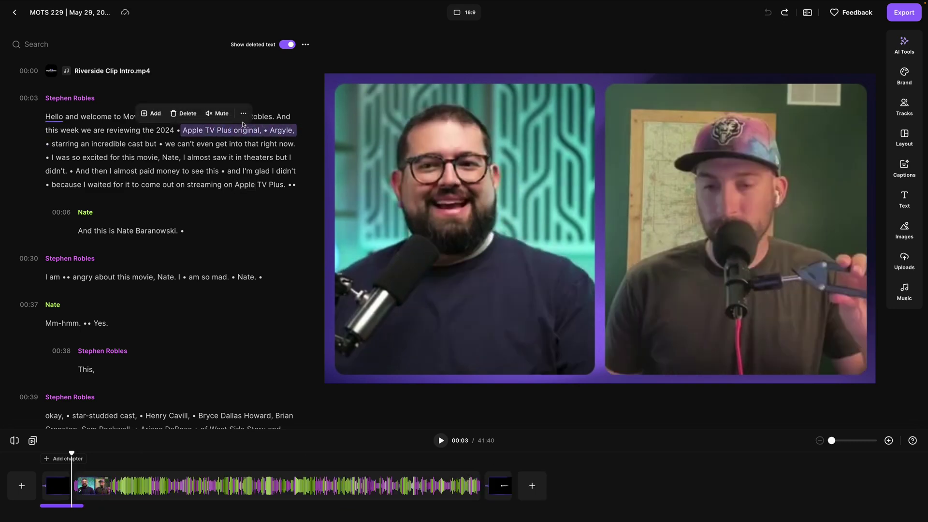
left_click(182, 114)
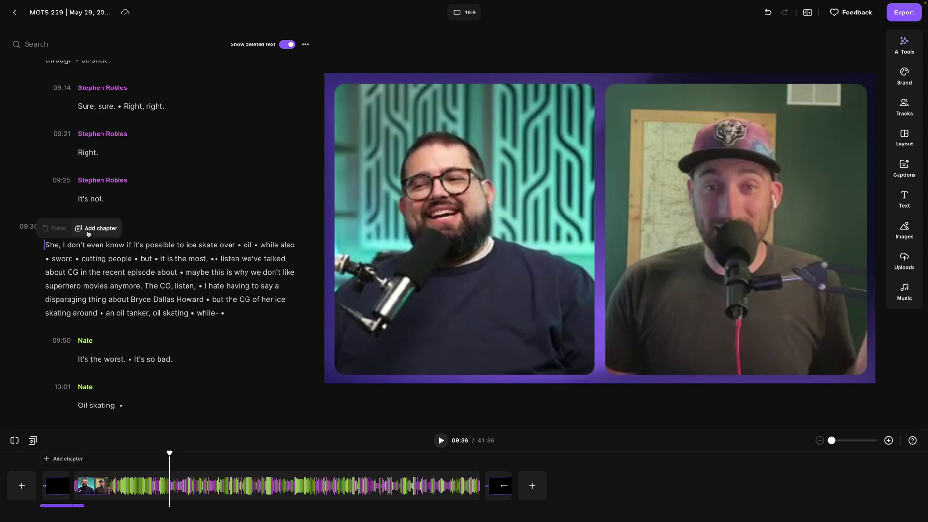
left_click(904, 261)
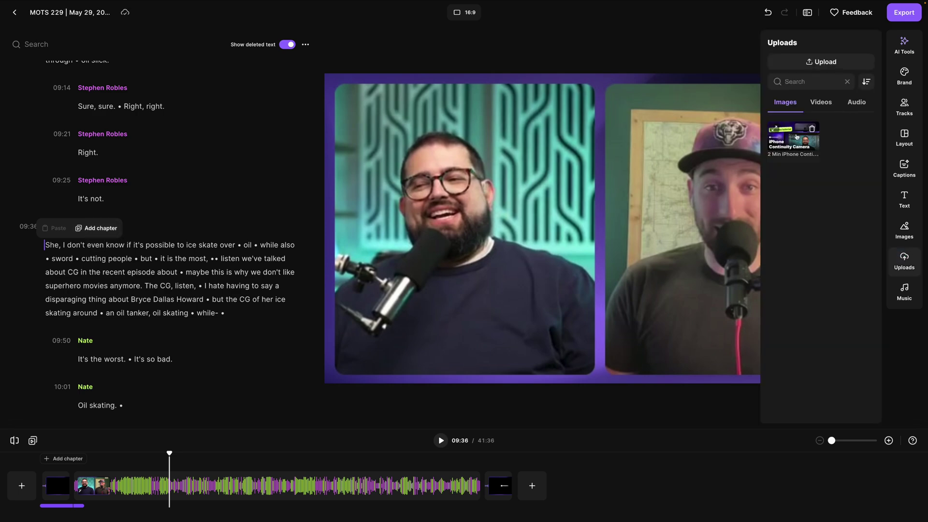
left_click(797, 136)
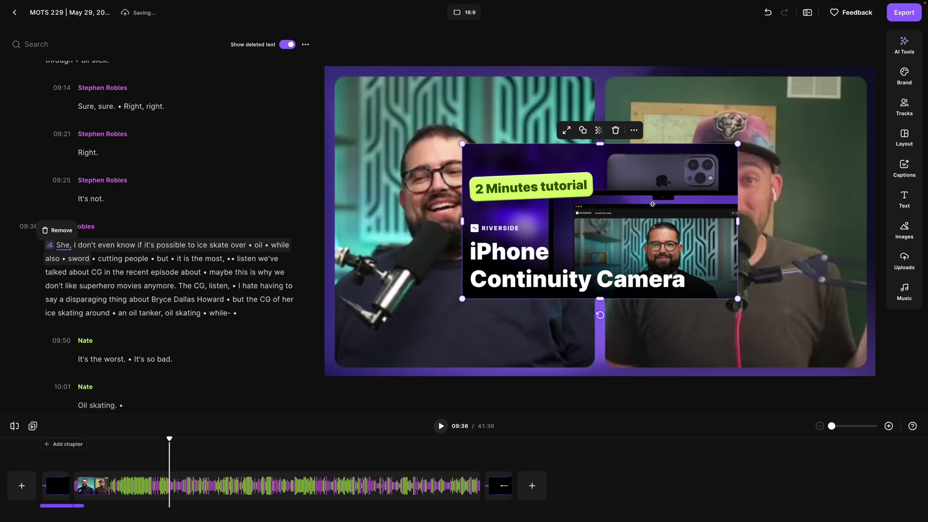
left_click_drag(651, 204, 532, 137)
double_click(460, 74)
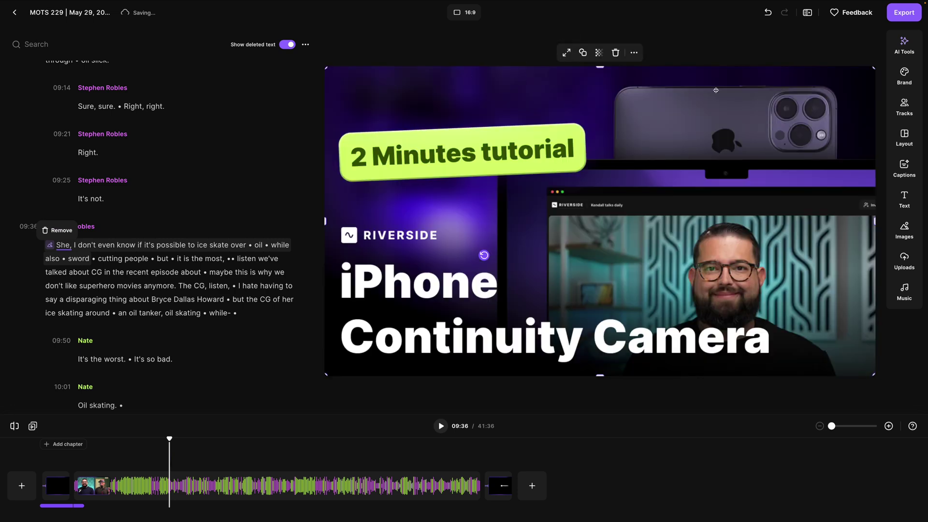
left_click(898, 197)
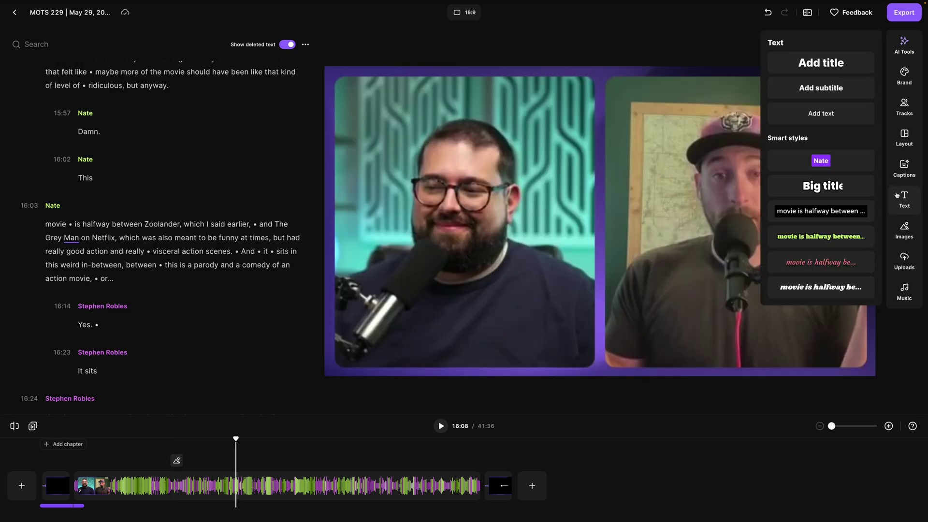
Add a Nate name label and the purple highlighted caption style, then play to preview.
left_click(835, 163)
left_click(904, 168)
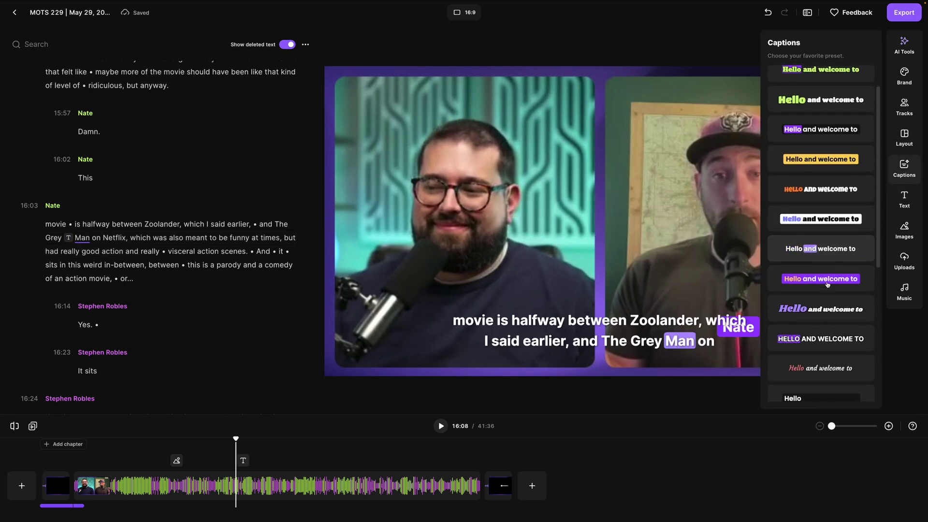
left_click(826, 280)
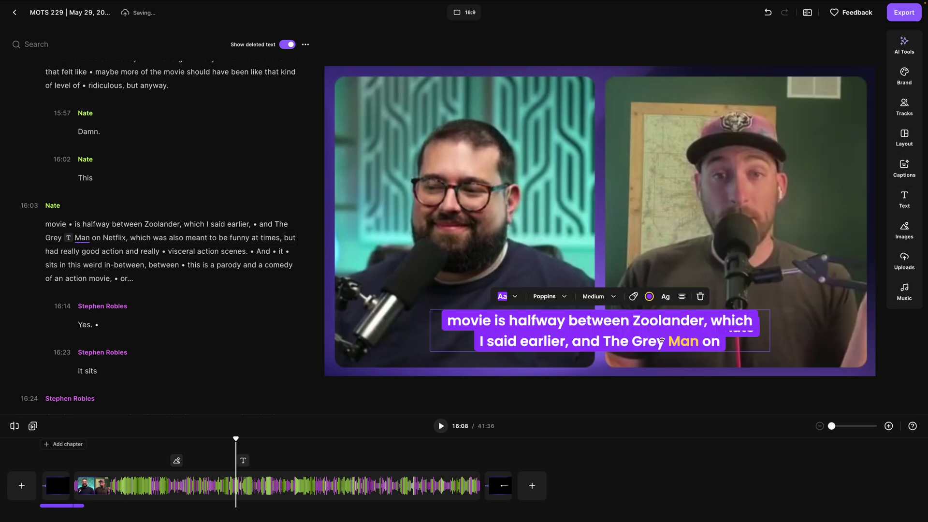
key("ctrl+z")
key("ctrl+z")
key("space")
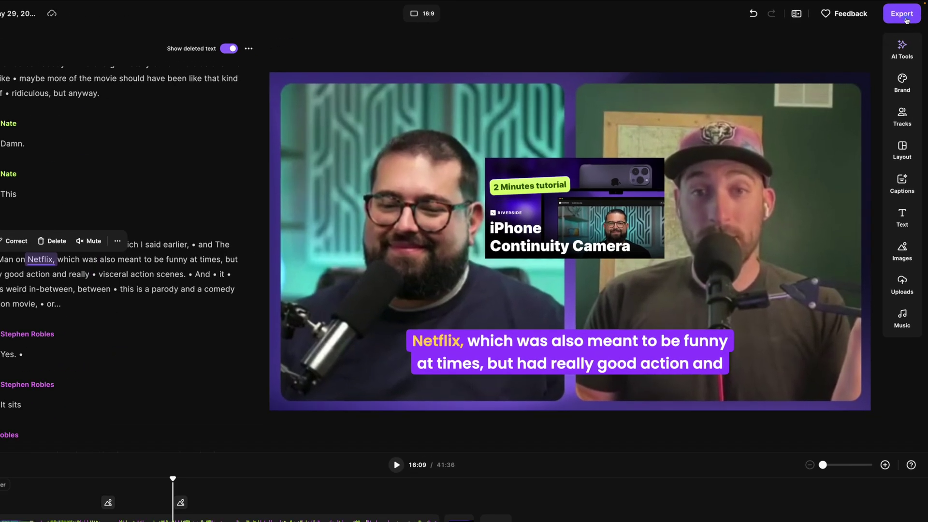
Set the video export quality to 2160p 4K with Normalize Audio Levels on.
left_click(904, 15)
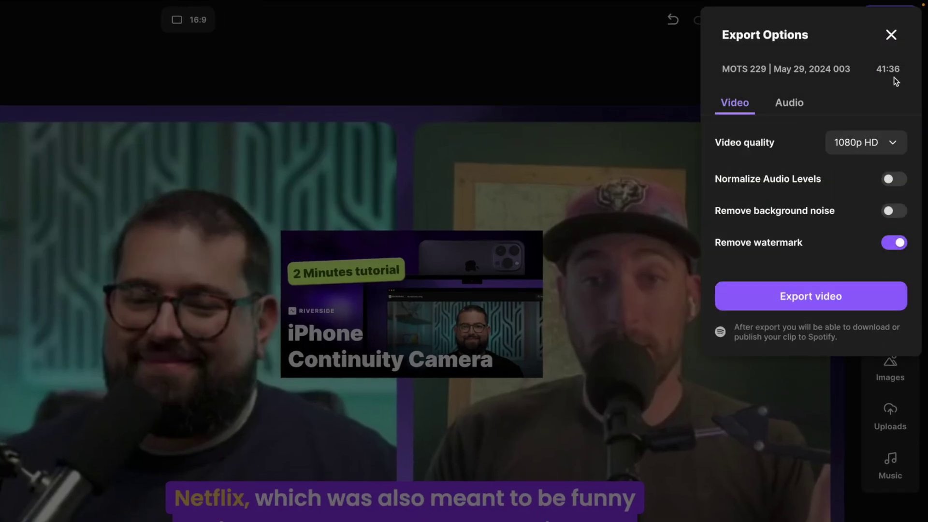
left_click(812, 245)
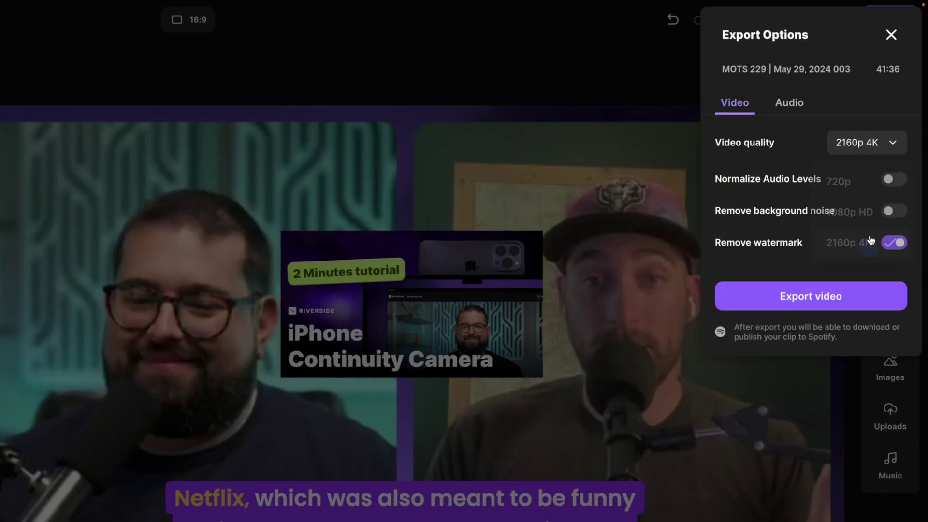
left_click(895, 181)
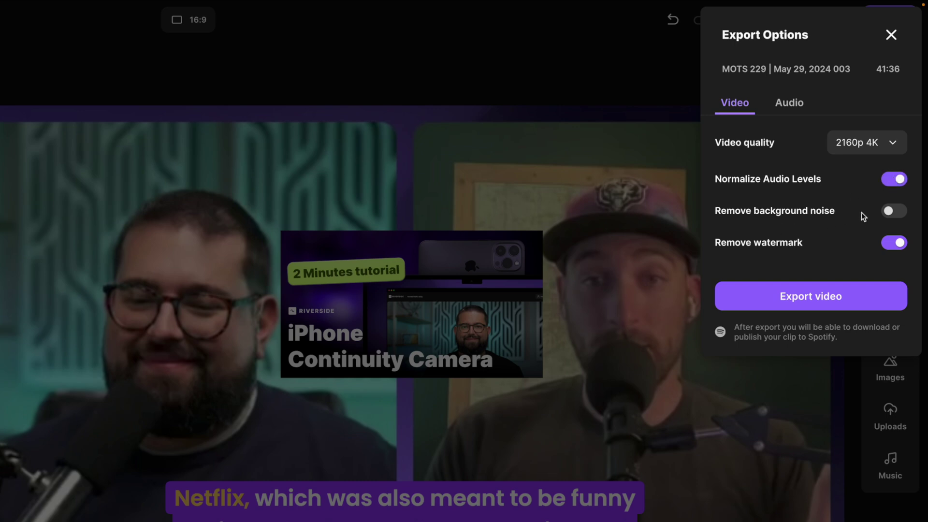
Switch to audio-only export in MP3 format with Normalize Audio Levels on.
left_click(795, 110)
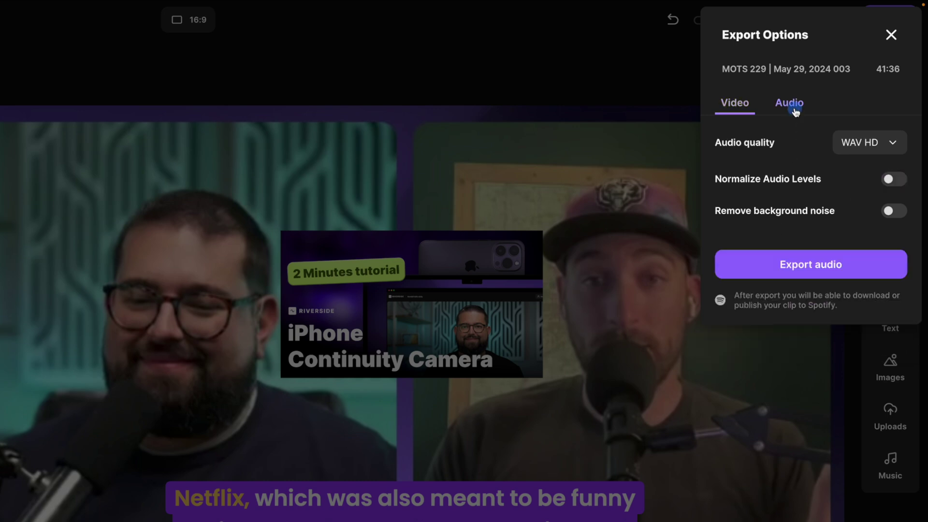
left_click(863, 184)
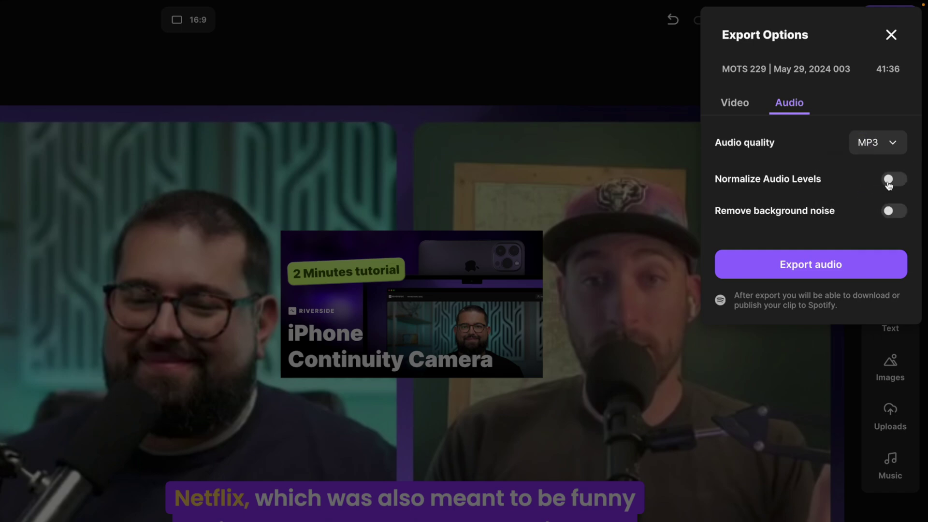
left_click(888, 181)
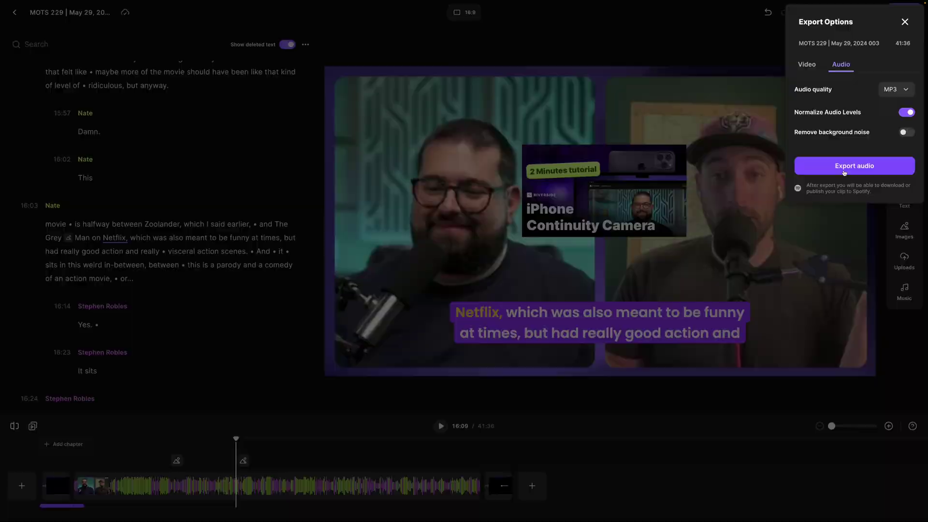